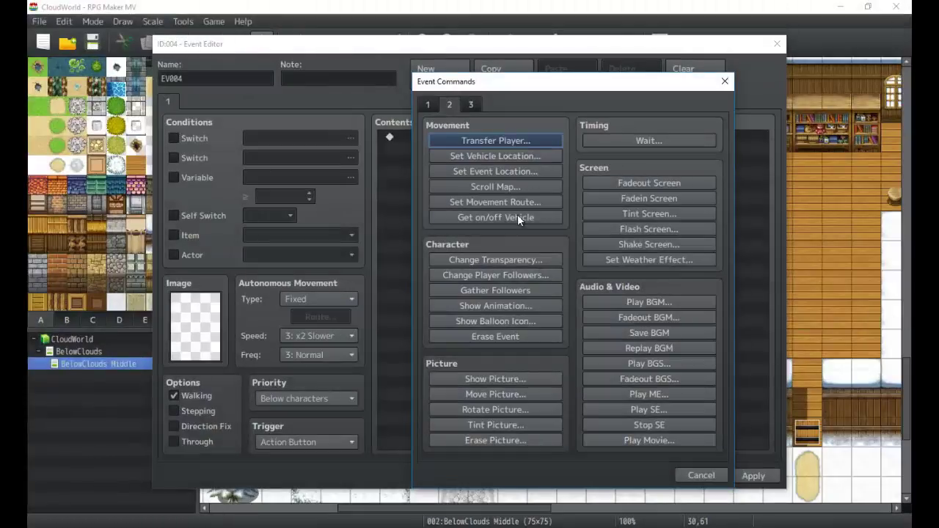
# Move the Event Commands window left, browse pages 3 and 2, then cancel without adding anything
pyautogui.moveTo(529, 86); pyautogui.dragTo(428, 65)
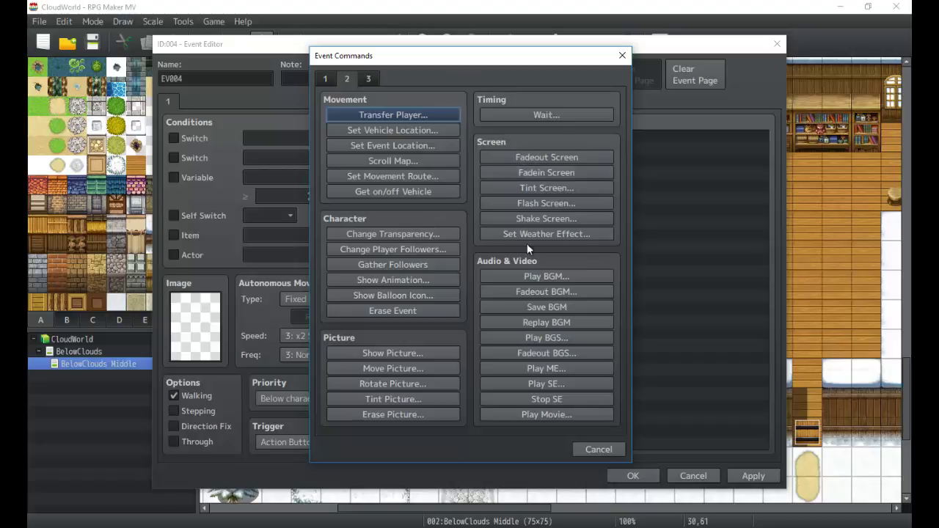
pyautogui.click(369, 79)
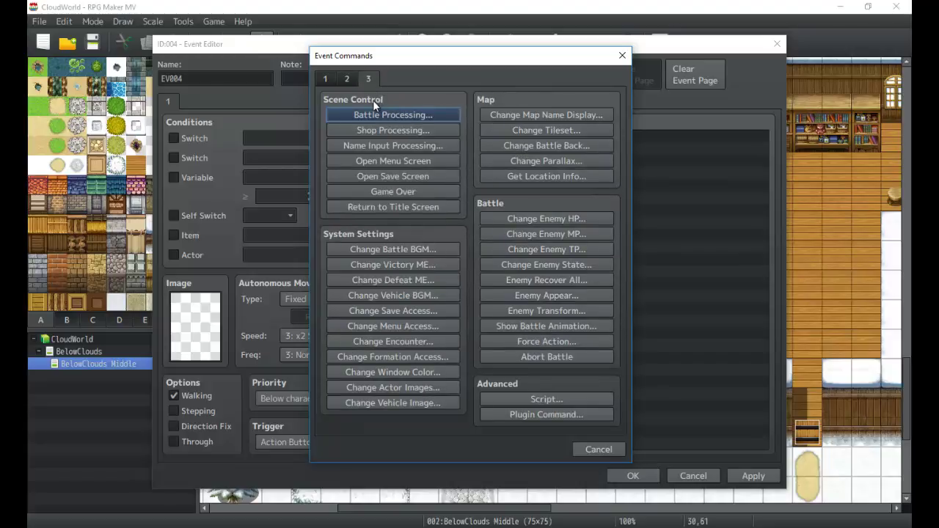
pyautogui.click(351, 80)
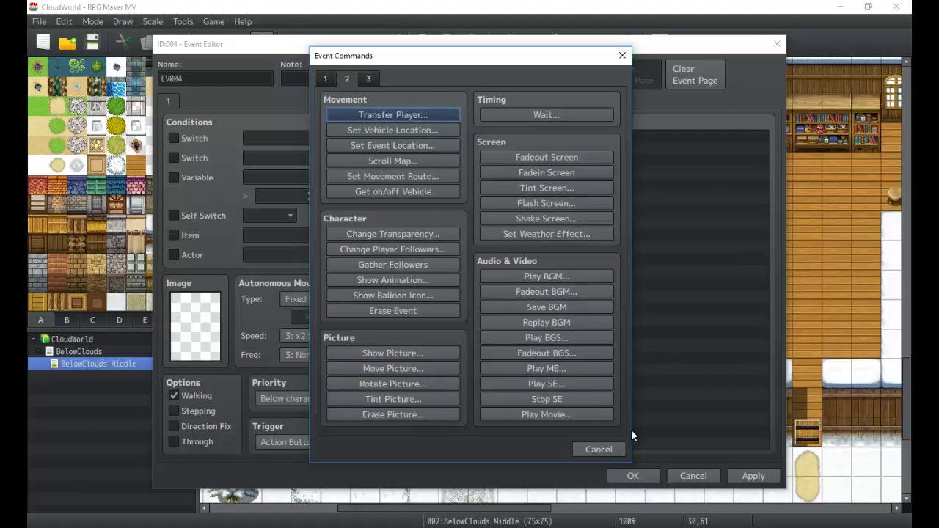
pyautogui.click(599, 449)
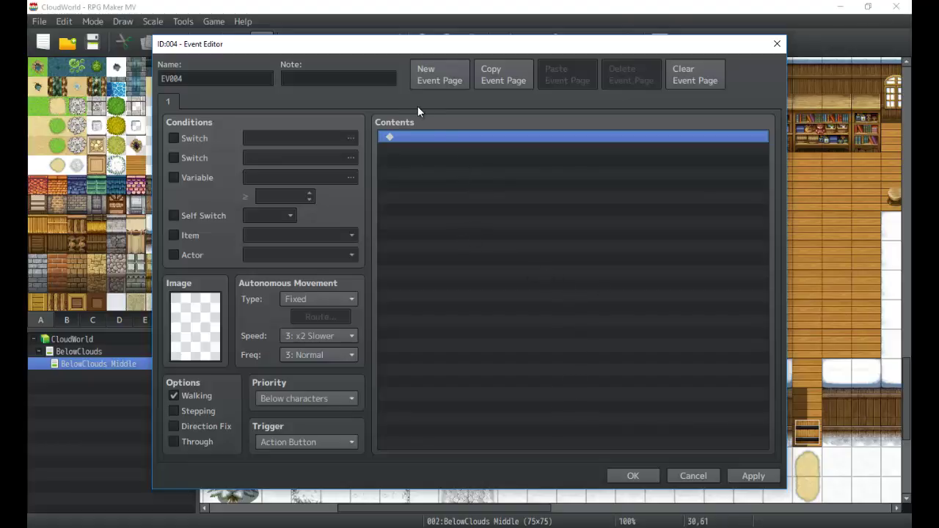
# Discard the current event editor, then create event EV004 at tile 27,57 and open its command list
pyautogui.doubleClick(414, 189)
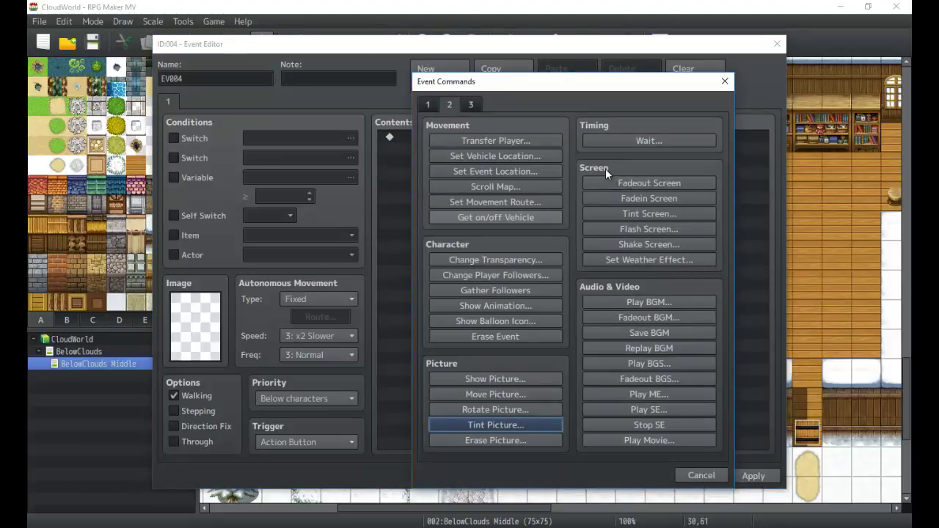
pyautogui.click(725, 82)
pyautogui.click(777, 44)
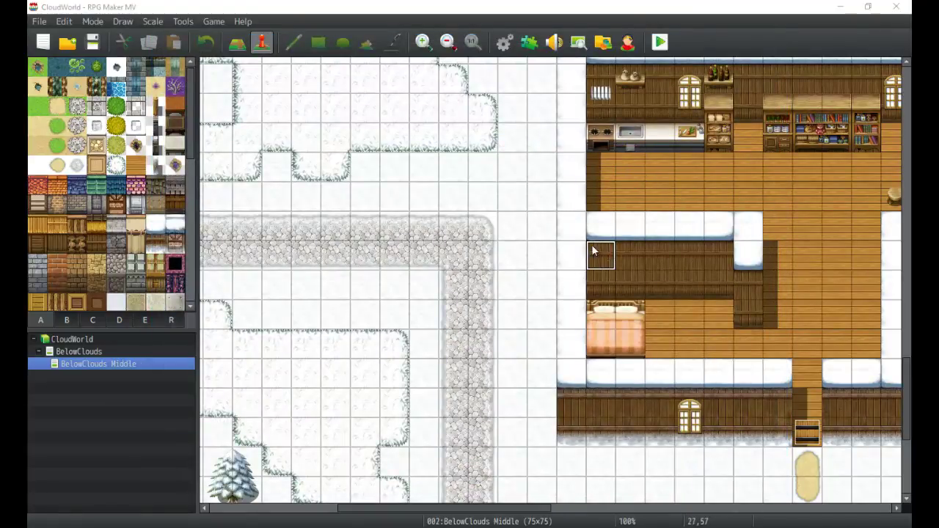
pyautogui.doubleClick(609, 251)
pyautogui.doubleClick(457, 212)
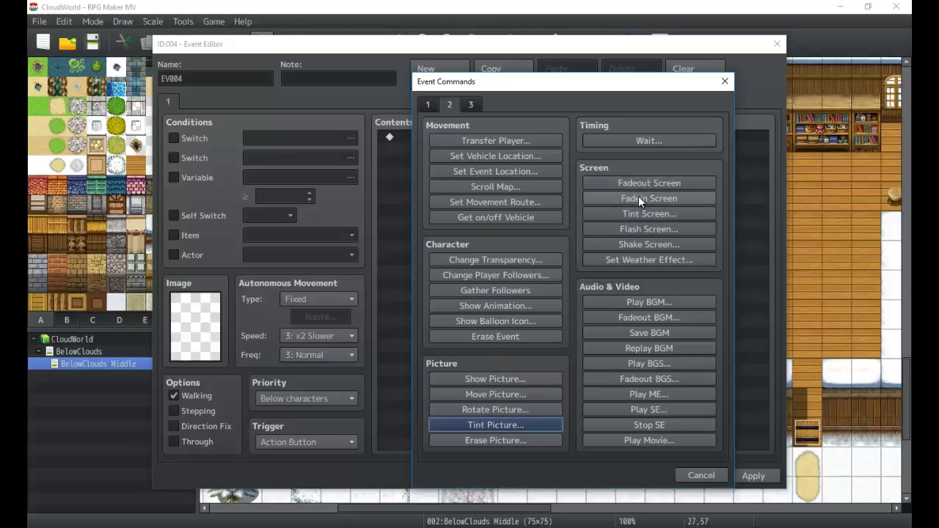
# Add a Fadein Screen command to EV004, then delete it to start over
pyautogui.click(701, 476)
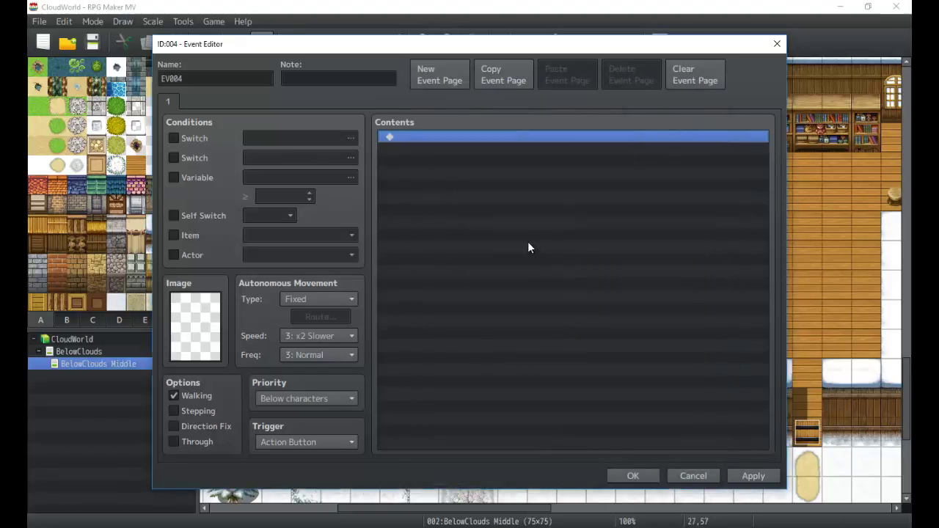
pyautogui.doubleClick(528, 242)
pyautogui.click(646, 196)
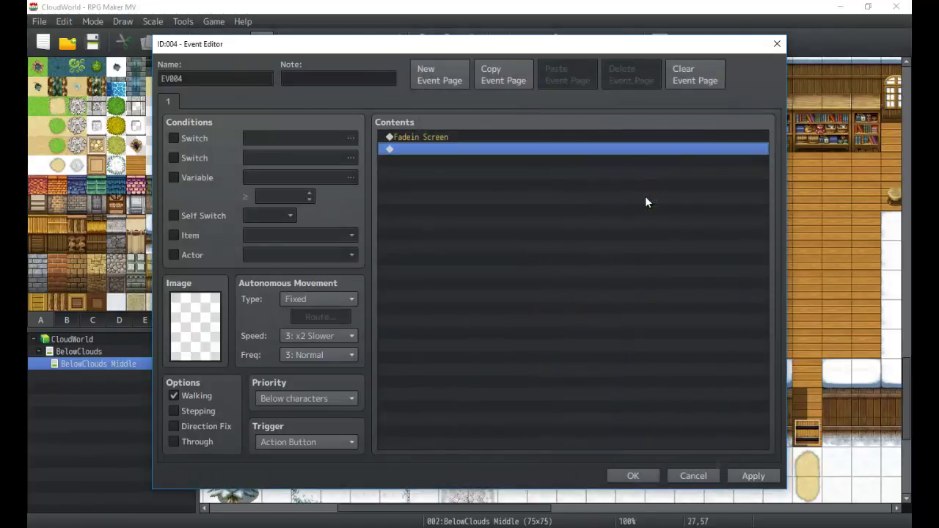
pyautogui.click(522, 137)
pyautogui.press('Delete')
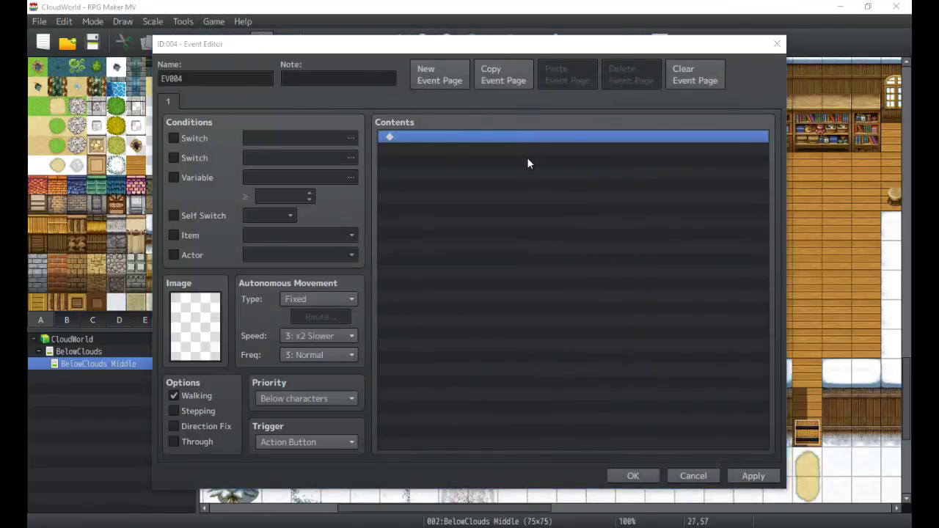
# Add Fadeout Screen, Transfer Player to BelowClouds Middle (0,0) and Fadein Screen, then save EV004
pyautogui.doubleClick(528, 156)
pyautogui.click(649, 183)
pyautogui.doubleClick(528, 149)
pyautogui.click(496, 140)
pyautogui.click(577, 372)
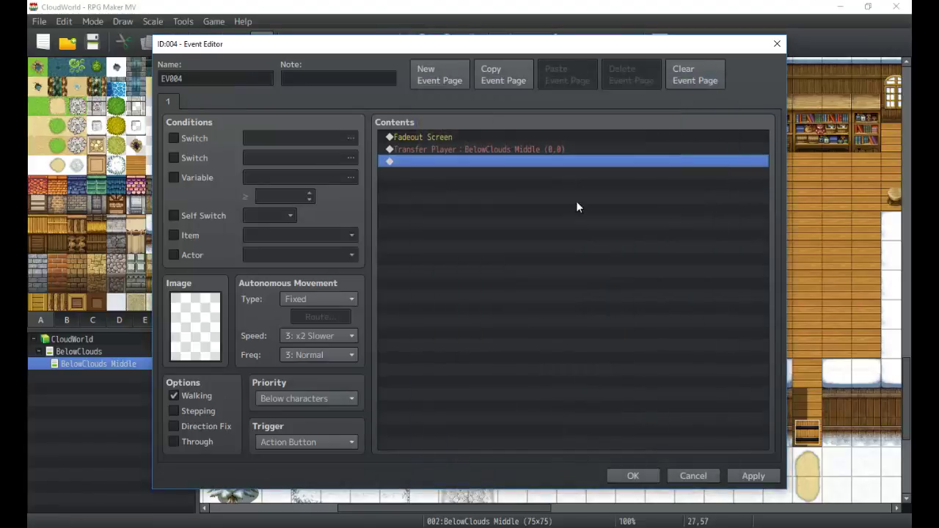
pyautogui.doubleClick(576, 202)
pyautogui.click(659, 202)
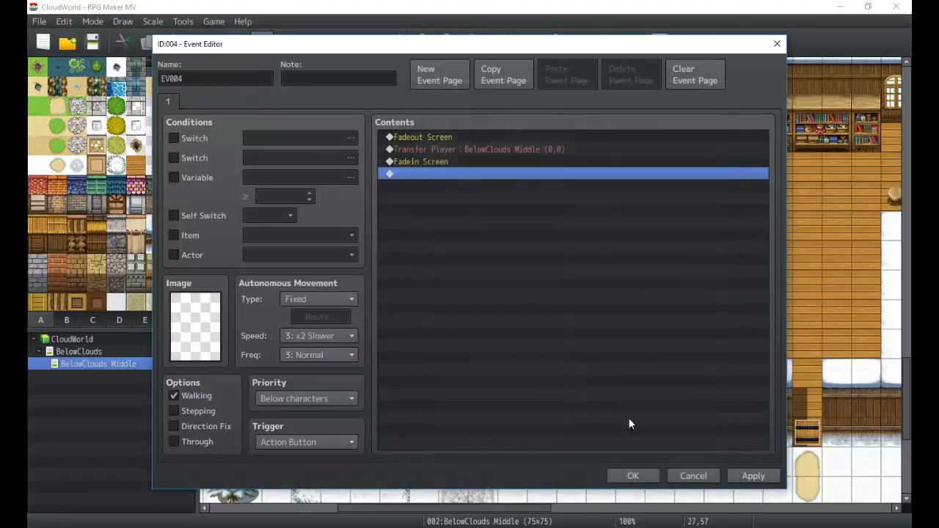
pyautogui.click(628, 474)
# Bring up the tile action menus beside EV004 and at 32,59, dismissing each one
pyautogui.rightClick(618, 245)
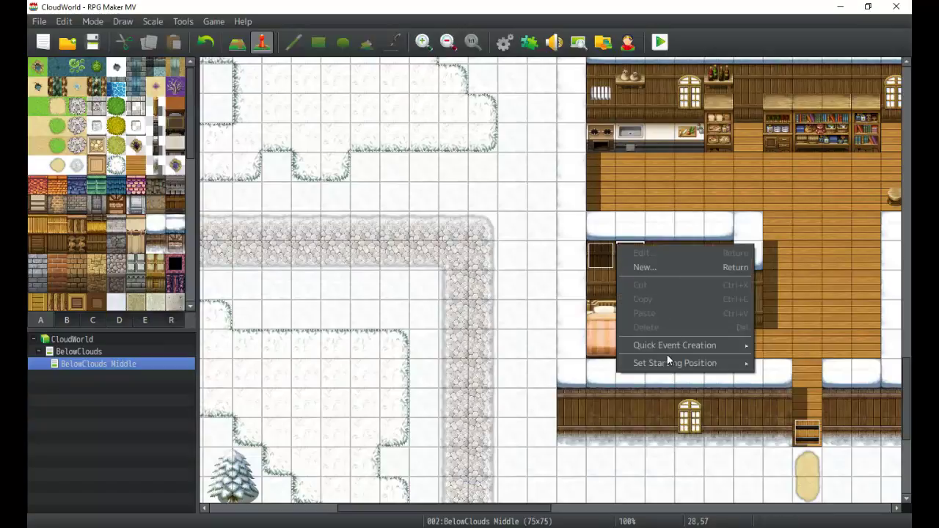
pyautogui.moveTo(667, 362)
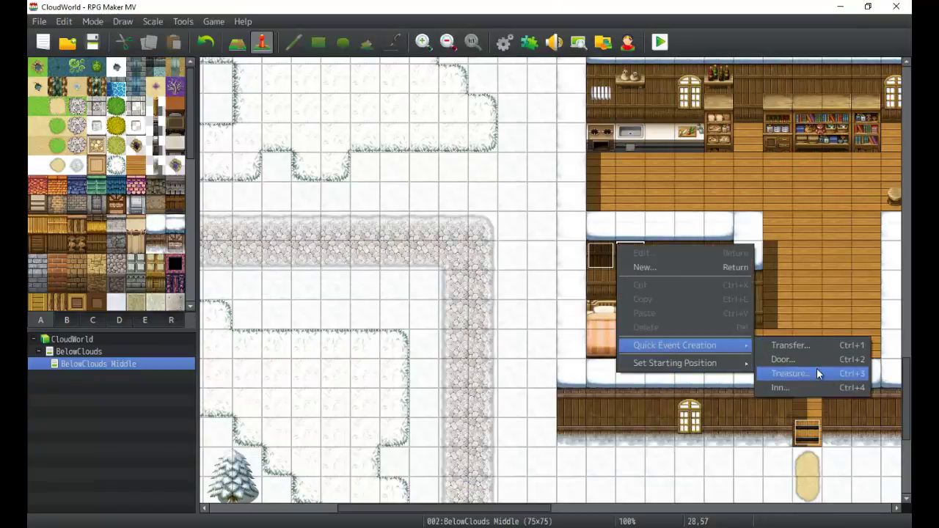
pyautogui.click(798, 336)
pyautogui.rightClick(738, 308)
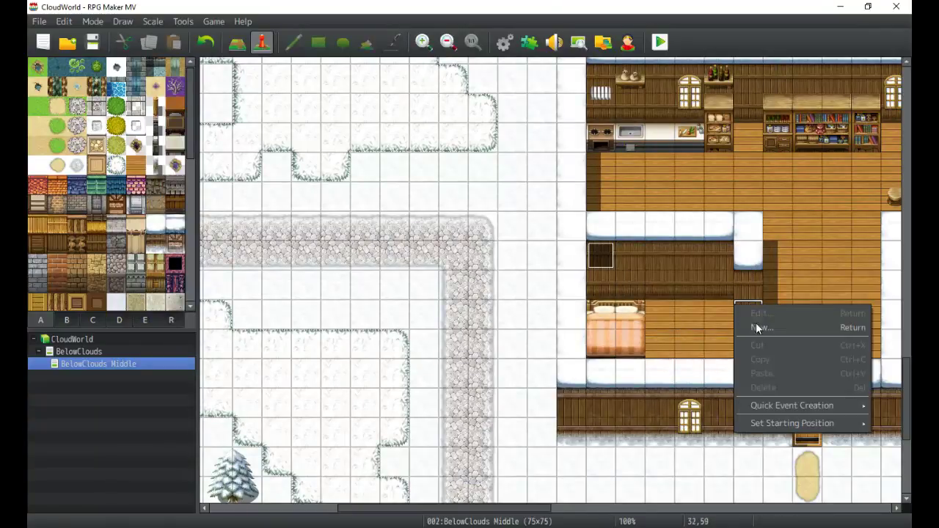
pyautogui.click(796, 397)
# Create a Quick Event transfer at tile 30,58 sending the player to BelowClouds Middle (20,55)
pyautogui.rightClick(690, 295)
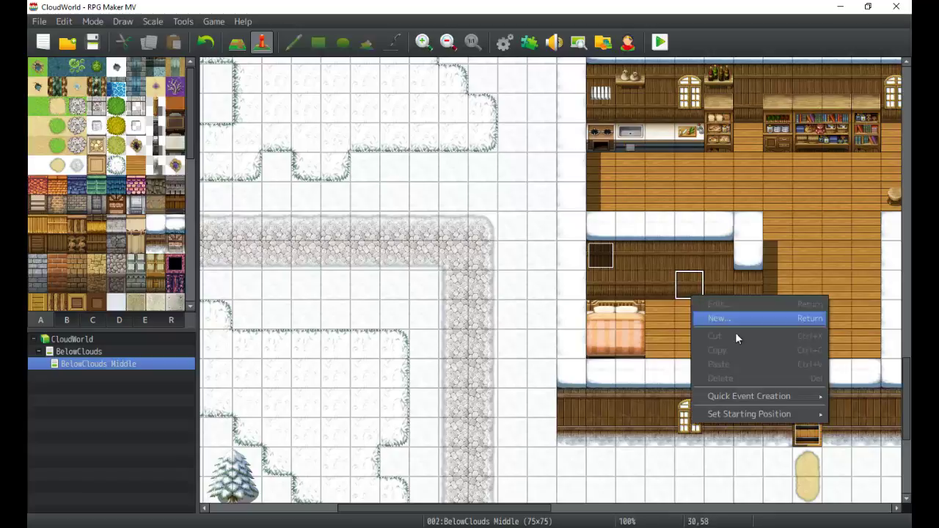
pyautogui.moveTo(723, 396)
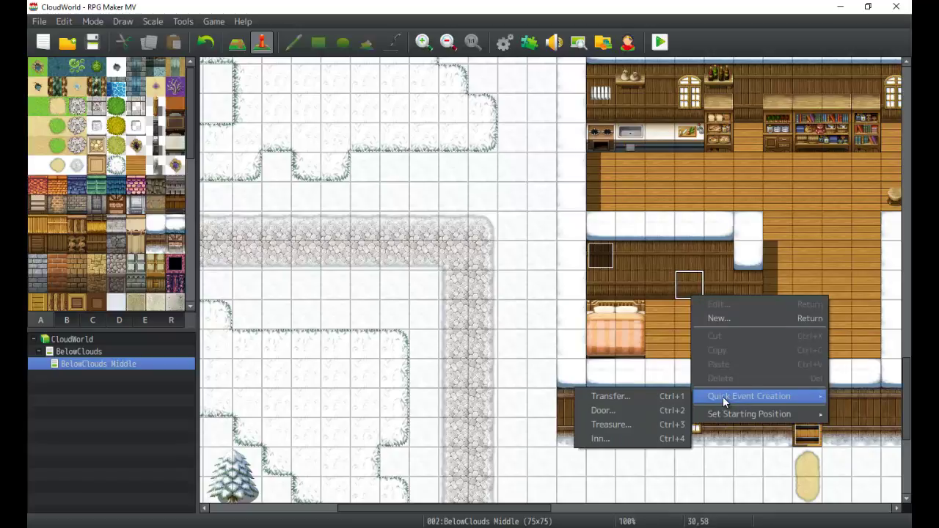
pyautogui.click(664, 397)
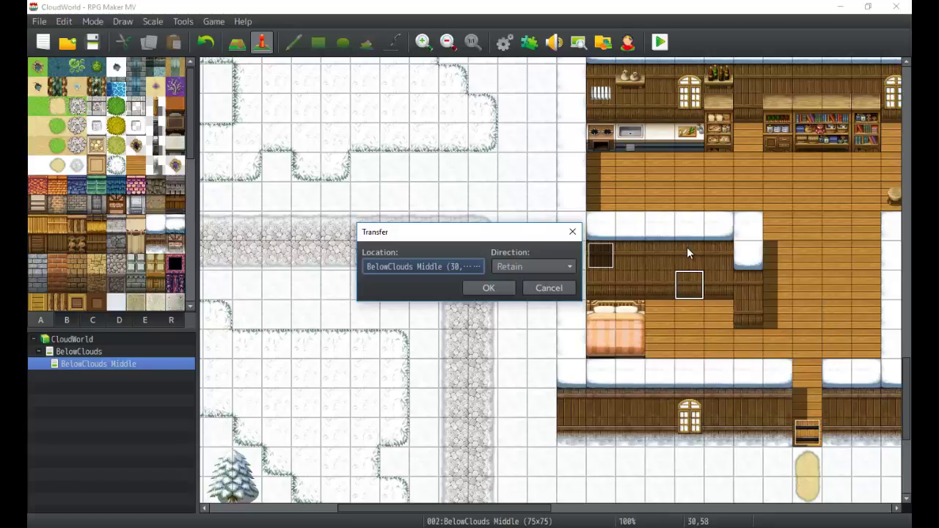
pyautogui.click(423, 265)
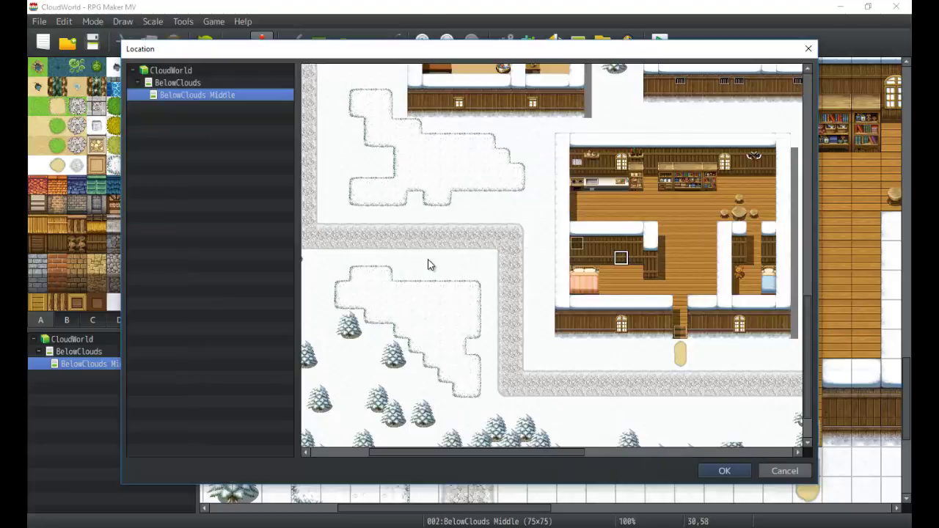
pyautogui.doubleClick(474, 215)
pyautogui.click(505, 287)
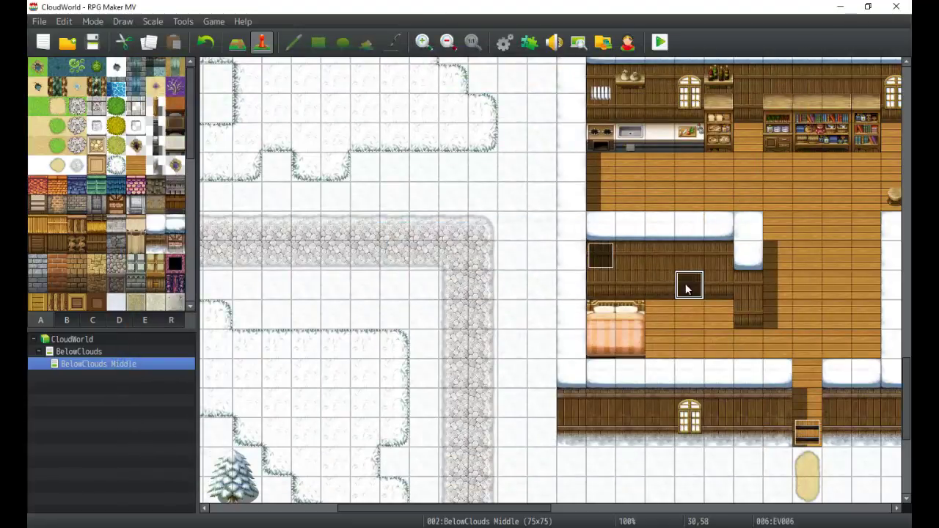
# Open the new EV006 event and inspect its command lines, including Transfer Player
pyautogui.doubleClick(689, 286)
pyautogui.click(485, 160)
pyautogui.click(486, 149)
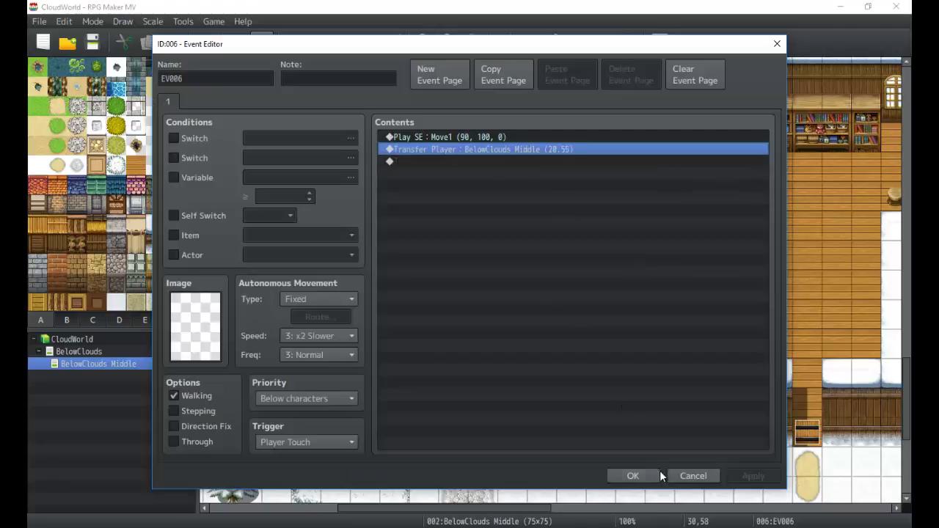
# Close EV006 unchanged, delete it from the map, and back out of an empty tile's editor
pyautogui.click(687, 474)
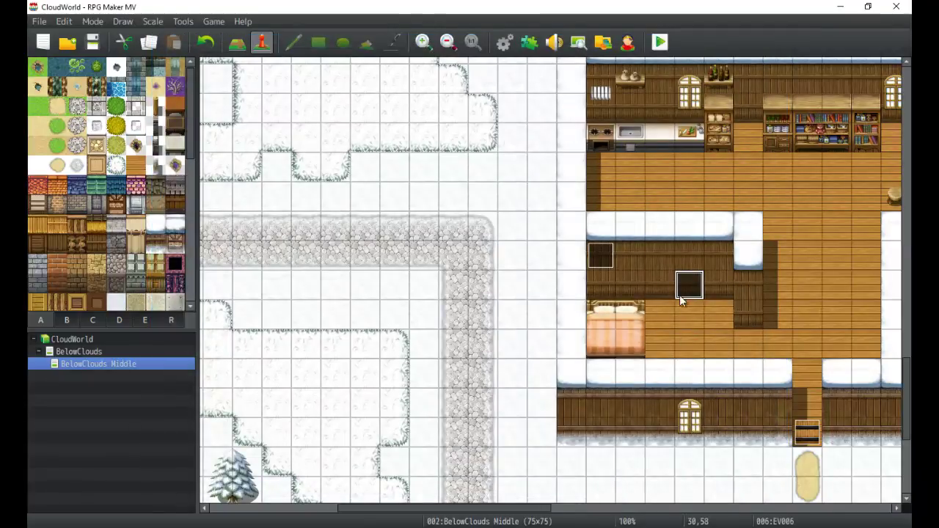
pyautogui.press('Delete')
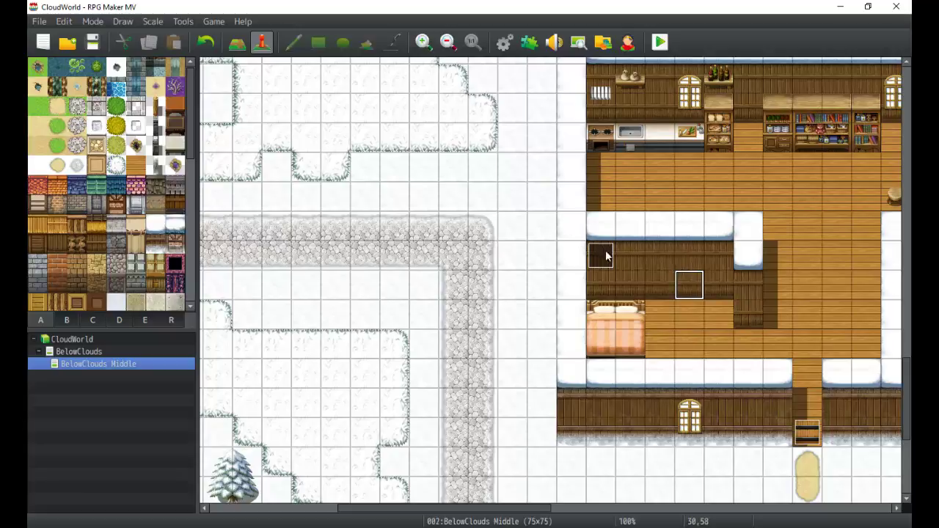
pyautogui.doubleClick(646, 264)
pyautogui.click(697, 475)
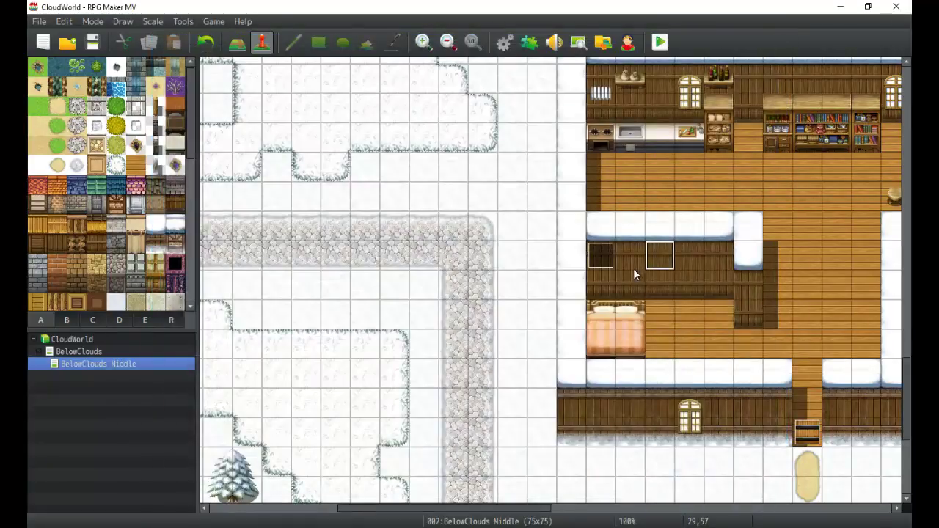
# Reopen EV004 and alternate between its Fadeout Screen and Fadein Screen lines
pyautogui.doubleClick(600, 257)
pyautogui.click(415, 137)
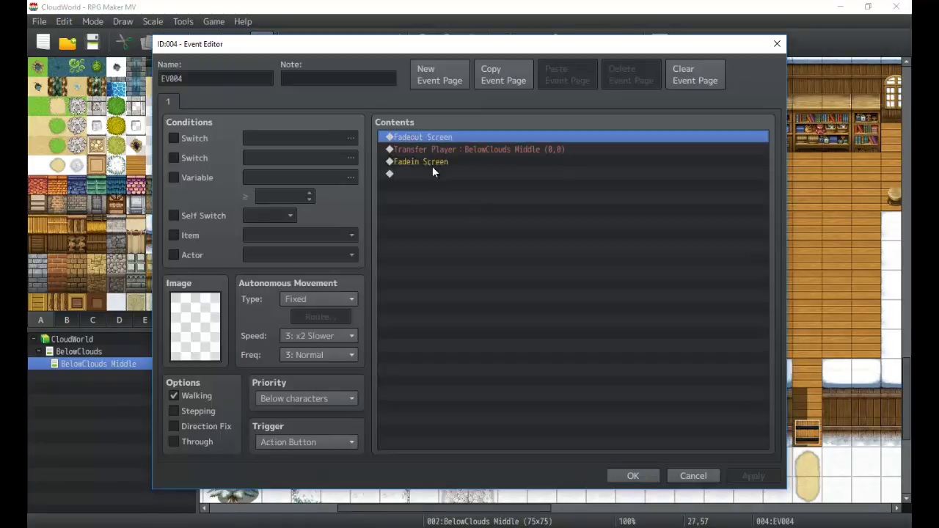
pyautogui.click(439, 160)
pyautogui.click(441, 137)
pyautogui.click(441, 161)
pyautogui.click(441, 140)
pyautogui.click(440, 161)
pyautogui.click(441, 139)
# Point out EV004's Transfer Player line among the fade lines, ending on the empty last line
pyautogui.click(452, 174)
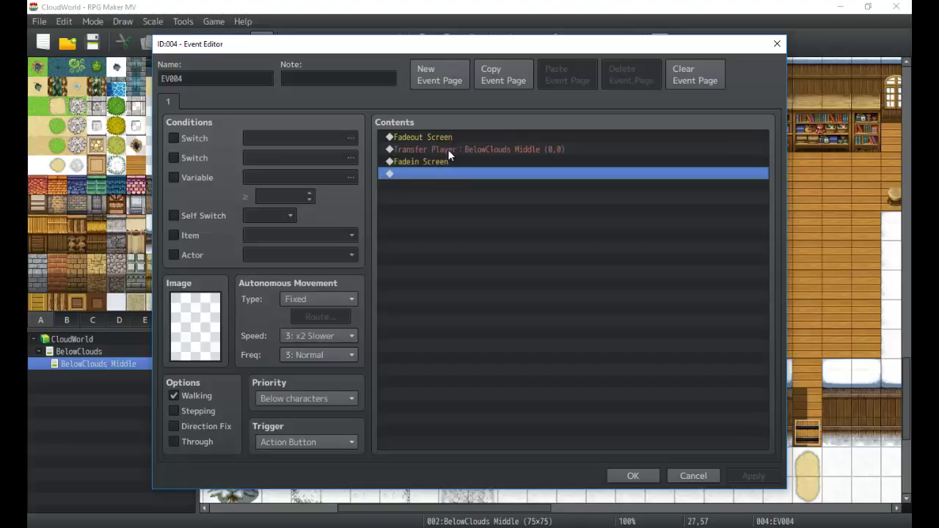
pyautogui.click(448, 150)
pyautogui.click(445, 162)
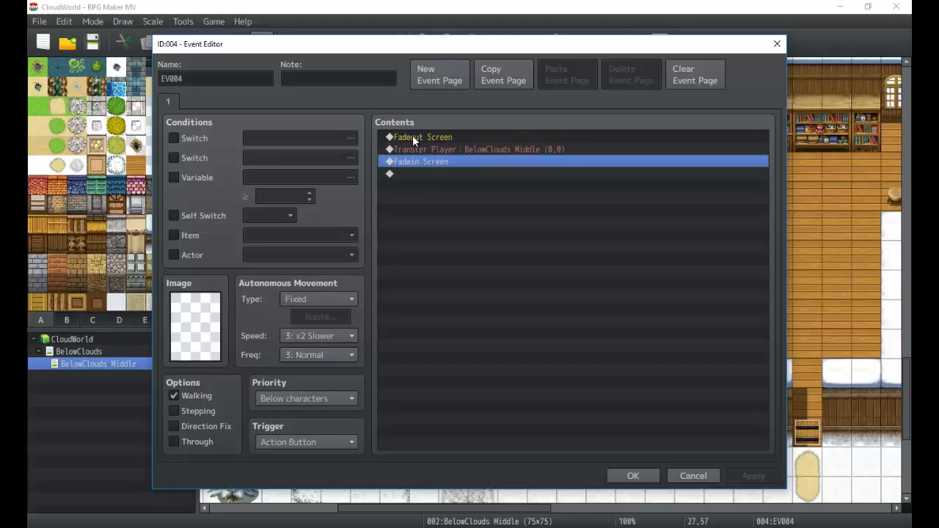
pyautogui.click(415, 138)
pyautogui.click(425, 162)
pyautogui.click(425, 150)
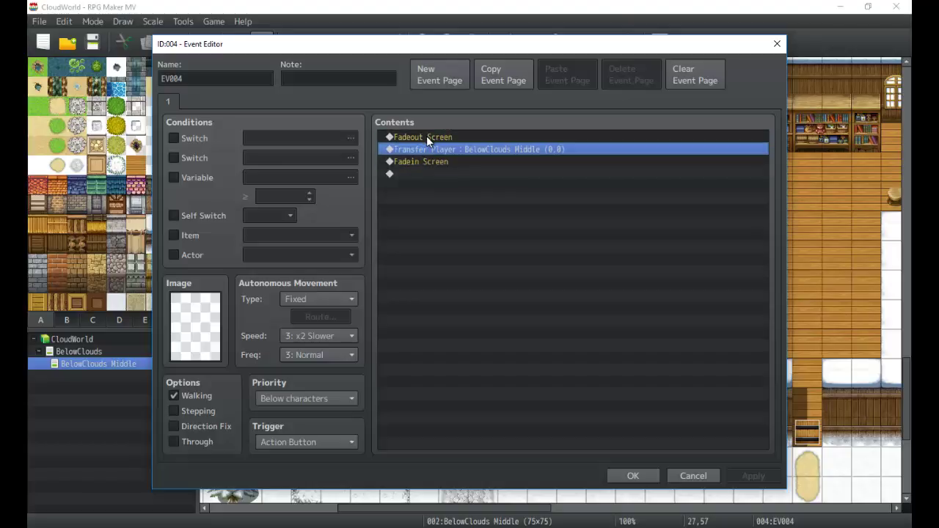
pyautogui.click(471, 175)
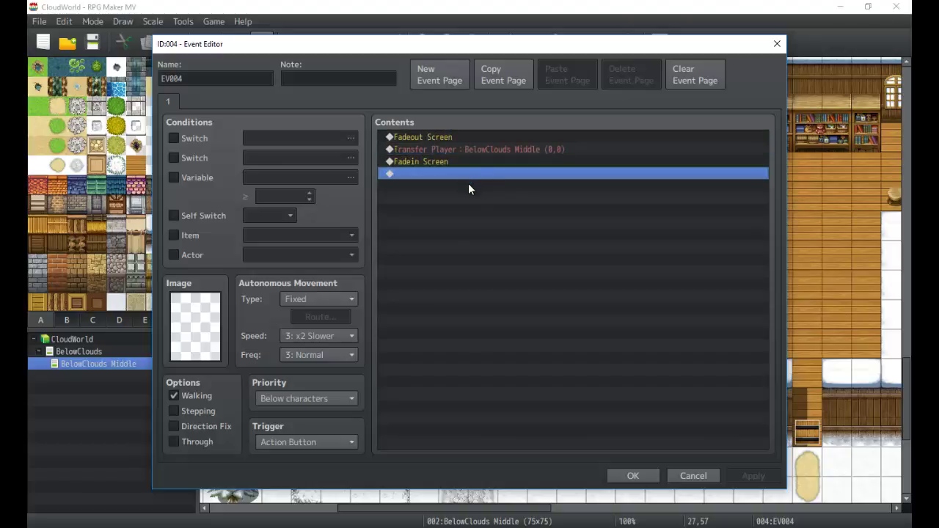
pyautogui.doubleClick(469, 181)
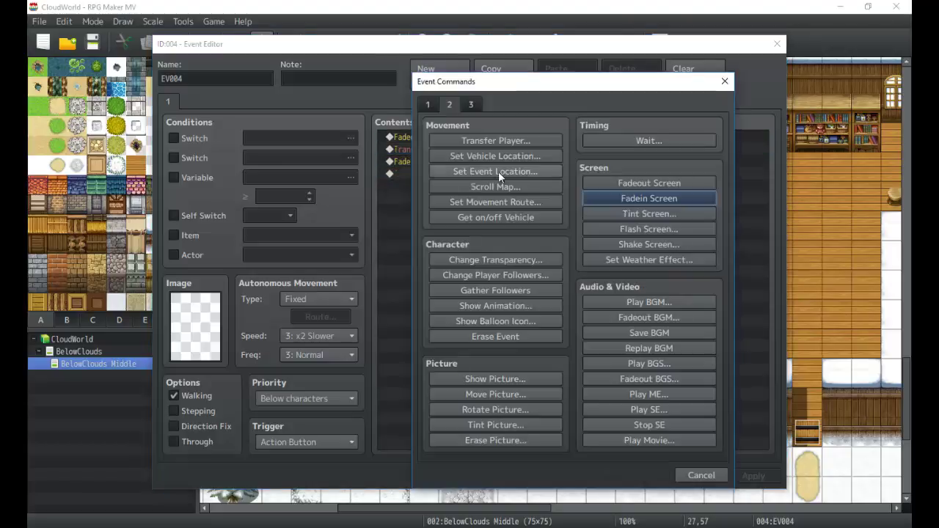
pyautogui.click(670, 211)
pyautogui.moveTo(535, 219); pyautogui.dragTo(364, 222)
pyautogui.moveTo(542, 239); pyautogui.dragTo(441, 245)
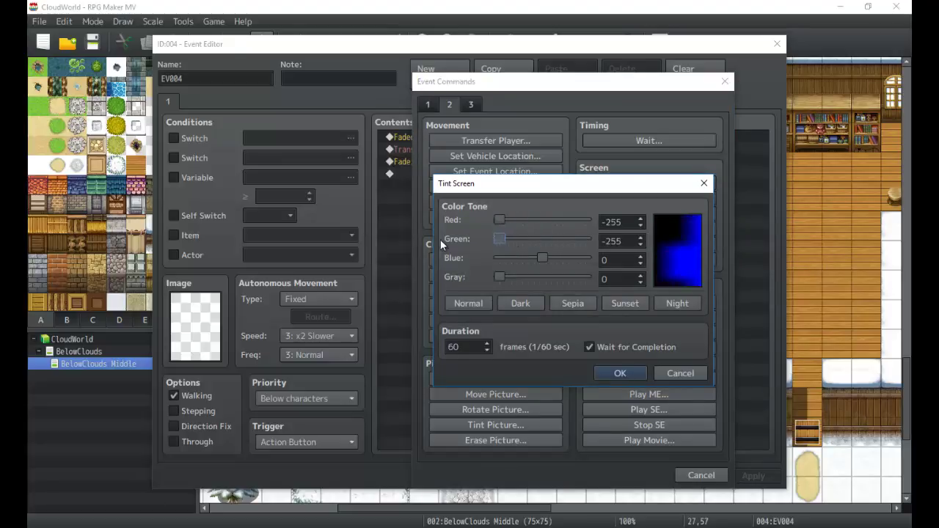
pyautogui.moveTo(548, 264); pyautogui.dragTo(694, 257)
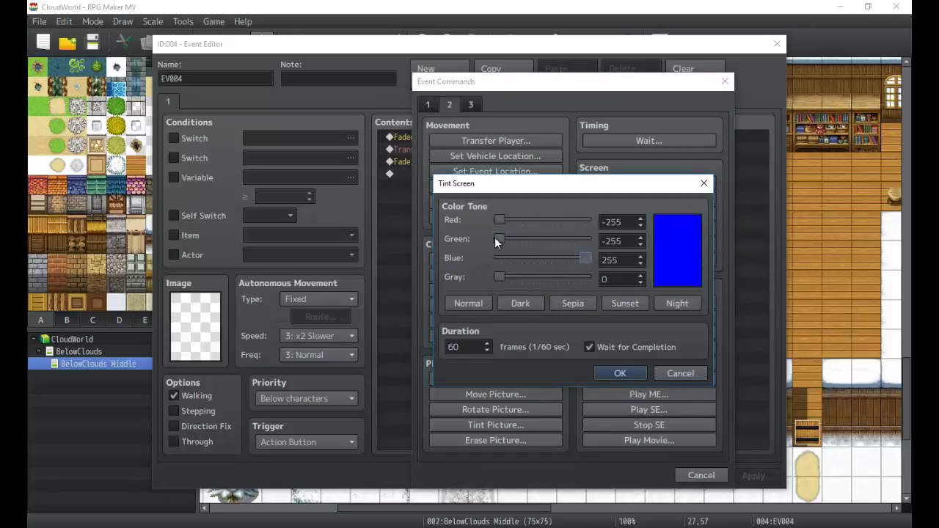
pyautogui.moveTo(498, 237); pyautogui.dragTo(585, 240)
pyautogui.moveTo(497, 218); pyautogui.dragTo(585, 221)
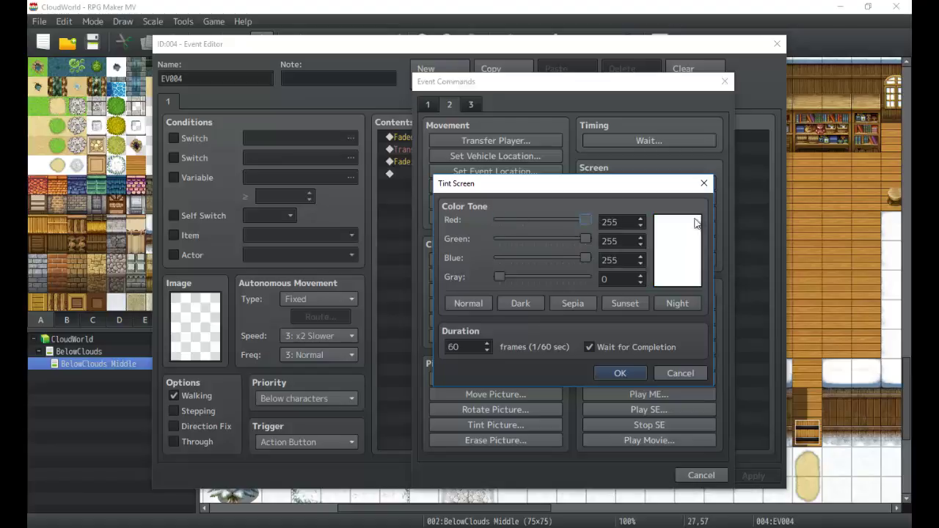
pyautogui.click(660, 302)
pyautogui.click(625, 304)
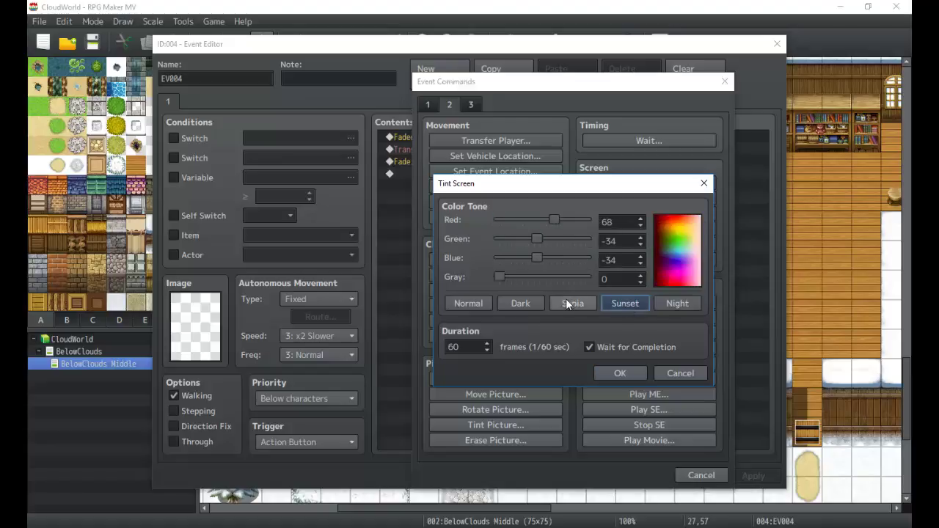
pyautogui.click(566, 301)
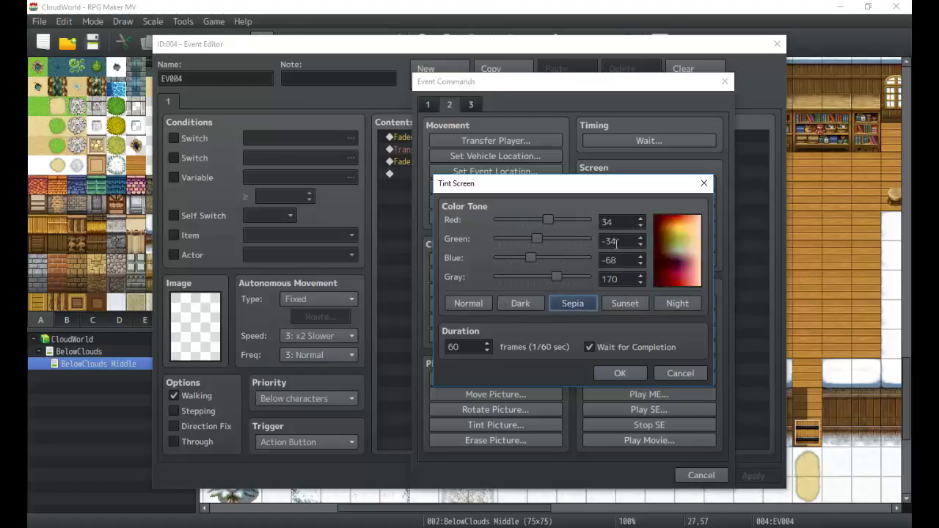
pyautogui.click(515, 304)
pyautogui.click(484, 304)
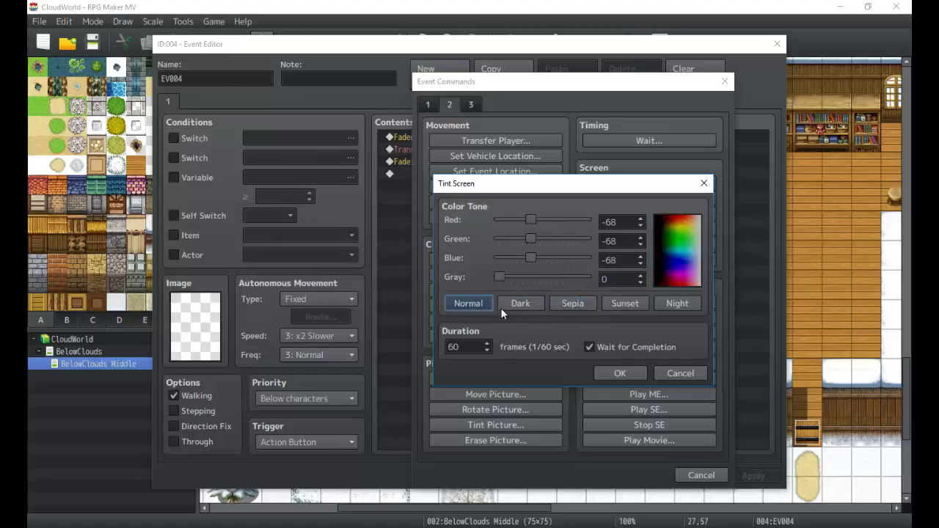
pyautogui.click(538, 304)
pyautogui.click(568, 303)
pyautogui.click(646, 306)
pyautogui.click(675, 303)
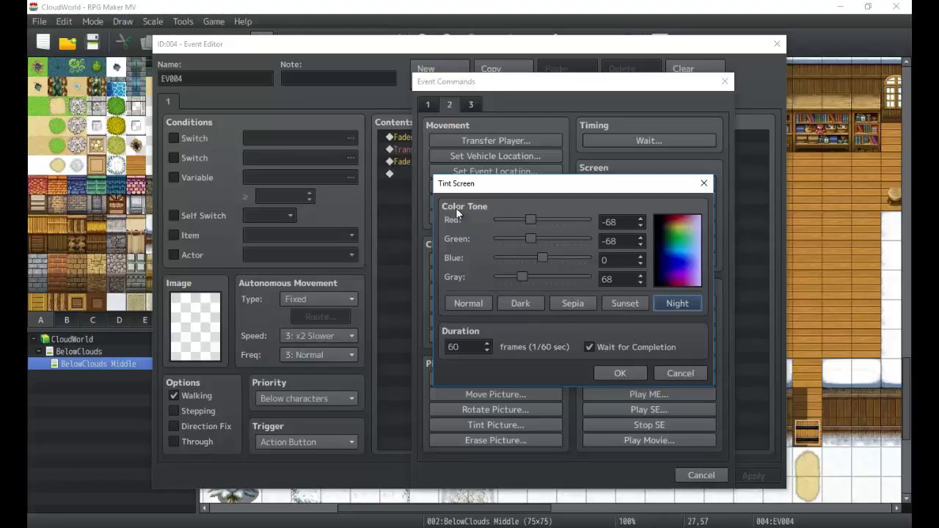
pyautogui.moveTo(478, 185); pyautogui.dragTo(425, 243)
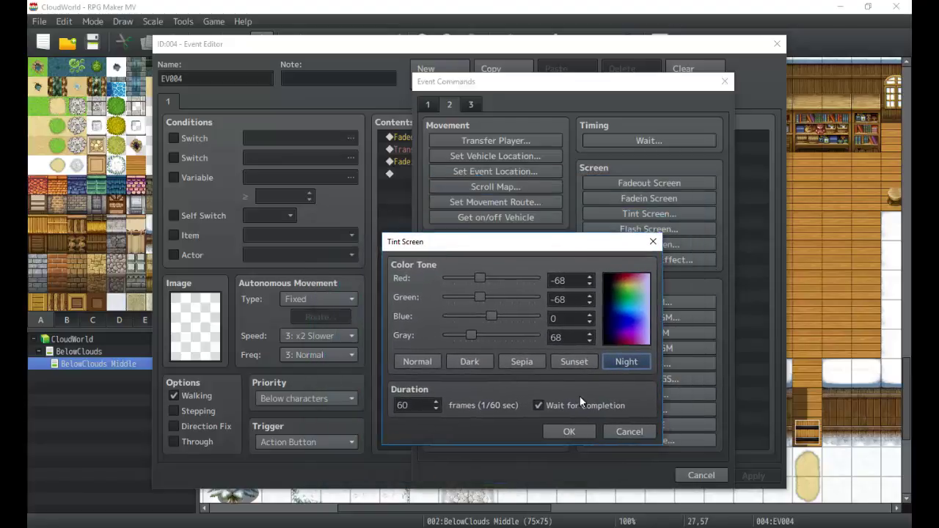
pyautogui.click(628, 431)
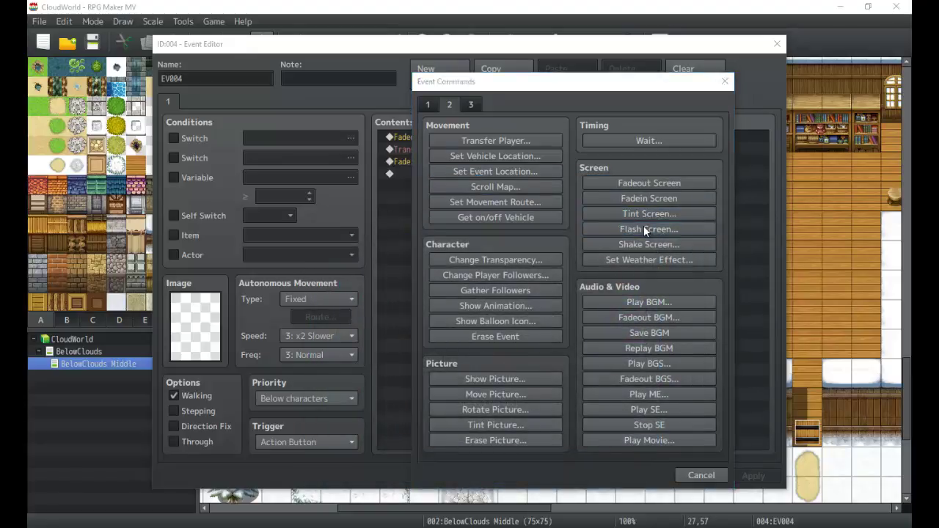
# Open the Flash Screen settings twice, cancelling both times so no flash is added
pyautogui.click(643, 230)
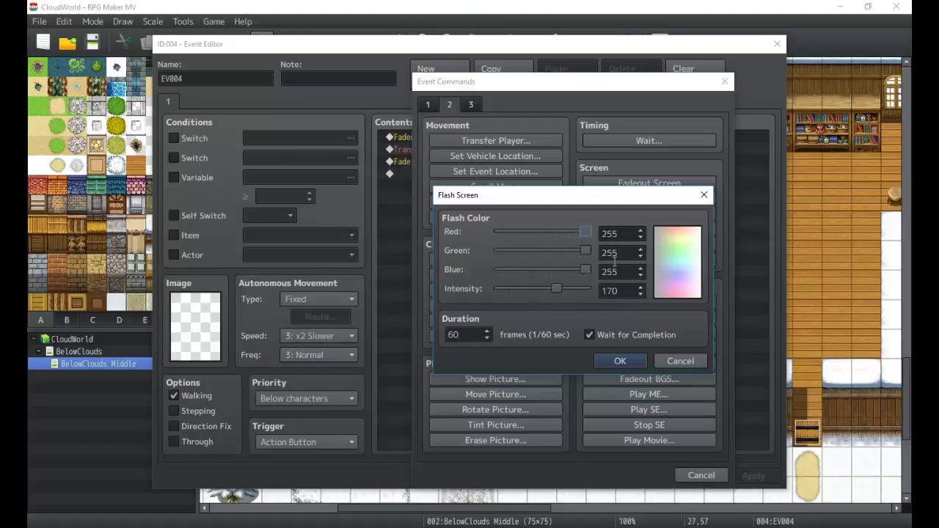
pyautogui.click(671, 359)
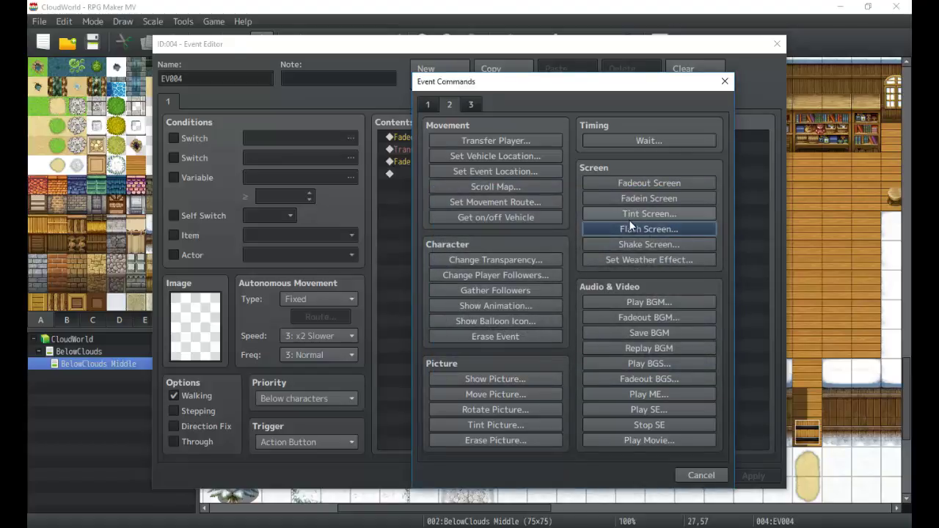
pyautogui.click(628, 230)
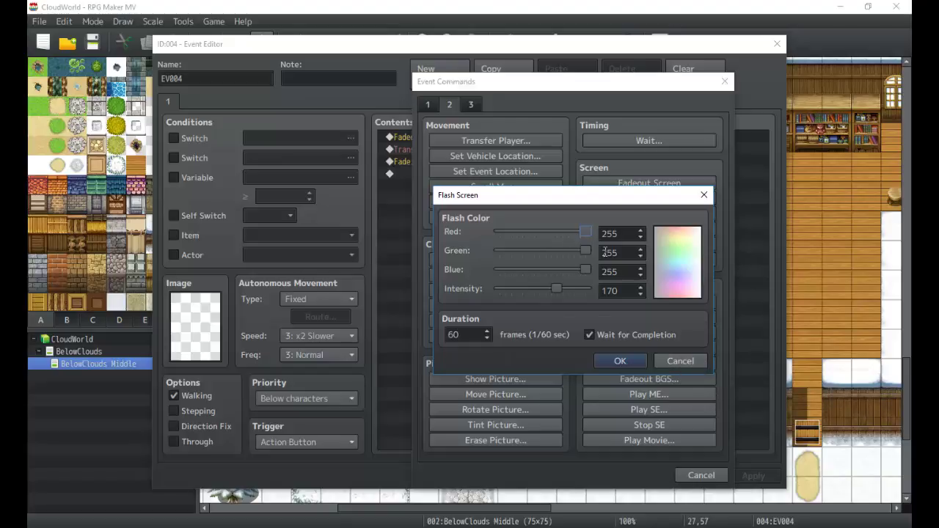
pyautogui.click(676, 360)
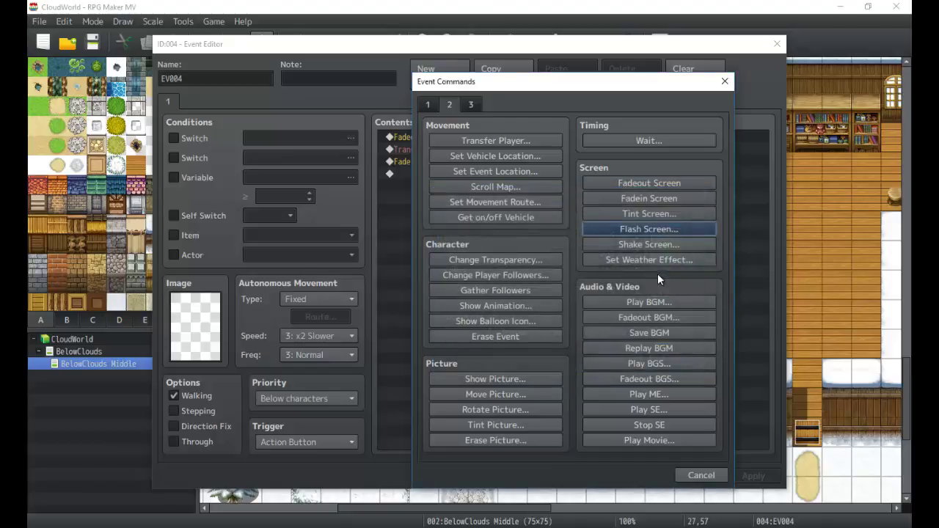
# Open Shake Screen and try power values 7, 3 and the maximum, ending at 1
pyautogui.click(642, 246)
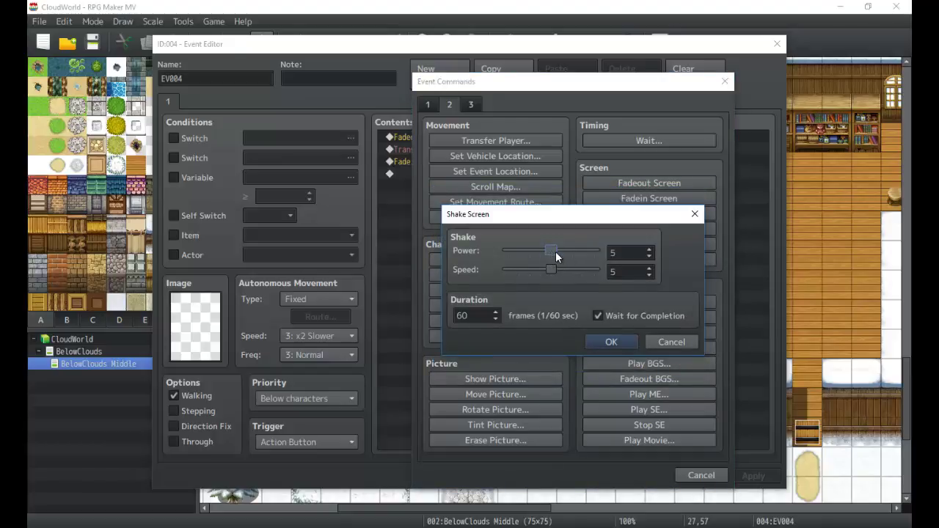
pyautogui.moveTo(553, 252); pyautogui.dragTo(530, 268)
pyautogui.moveTo(570, 249); pyautogui.dragTo(523, 247)
pyautogui.moveTo(538, 253); pyautogui.dragTo(517, 253)
pyautogui.moveTo(513, 249); pyautogui.dragTo(490, 249)
# Cancel the shake and Tint Screen settings without adding either, and bring up Set Weather Effect
pyautogui.click(667, 342)
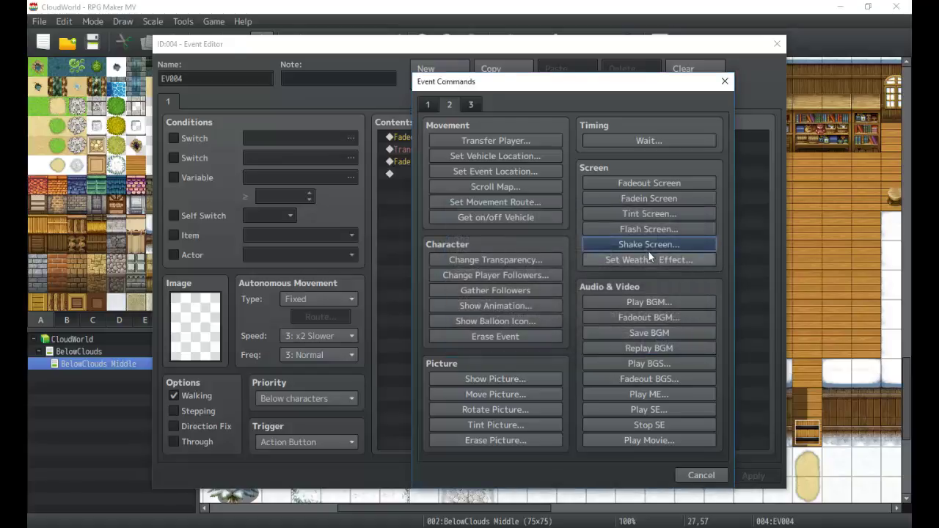
pyautogui.click(636, 214)
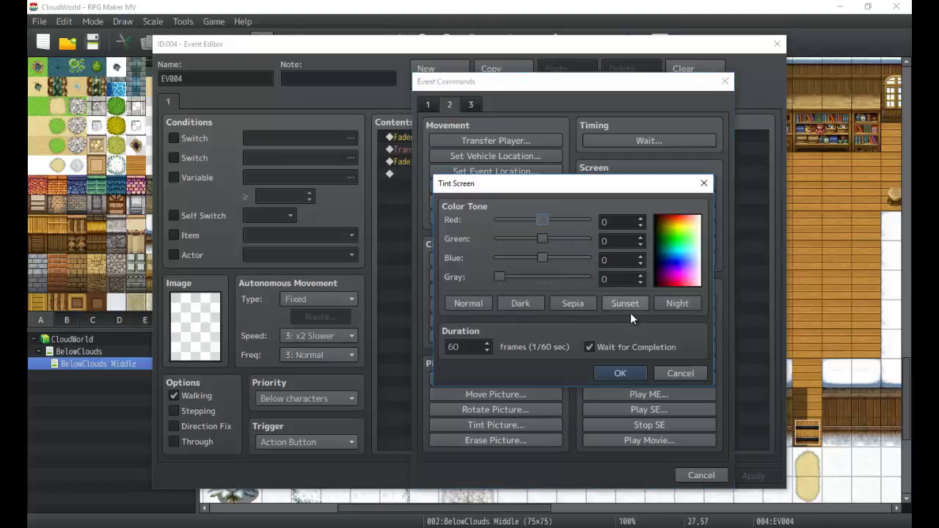
pyautogui.click(664, 378)
pyautogui.click(650, 258)
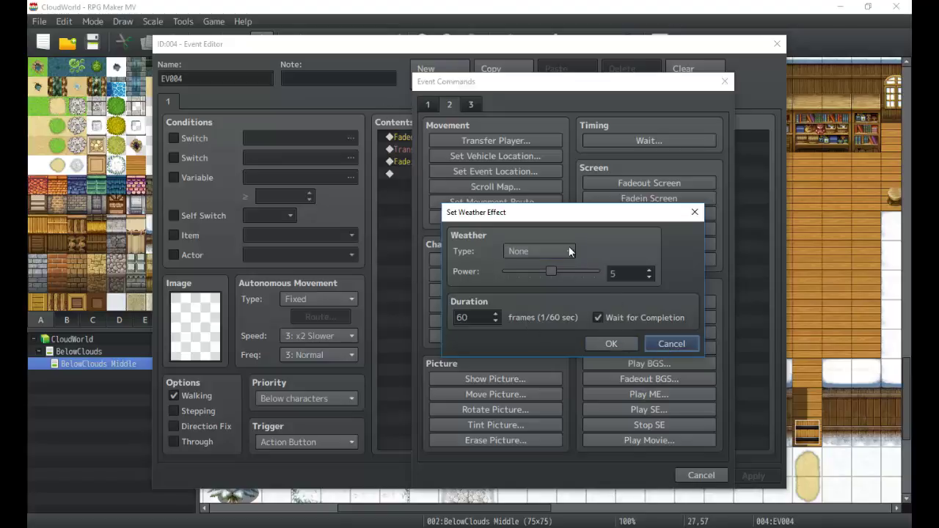
# Choose Rain from the weather Type dropdown, reselecting it to confirm, with power 5 kept
pyautogui.click(546, 251)
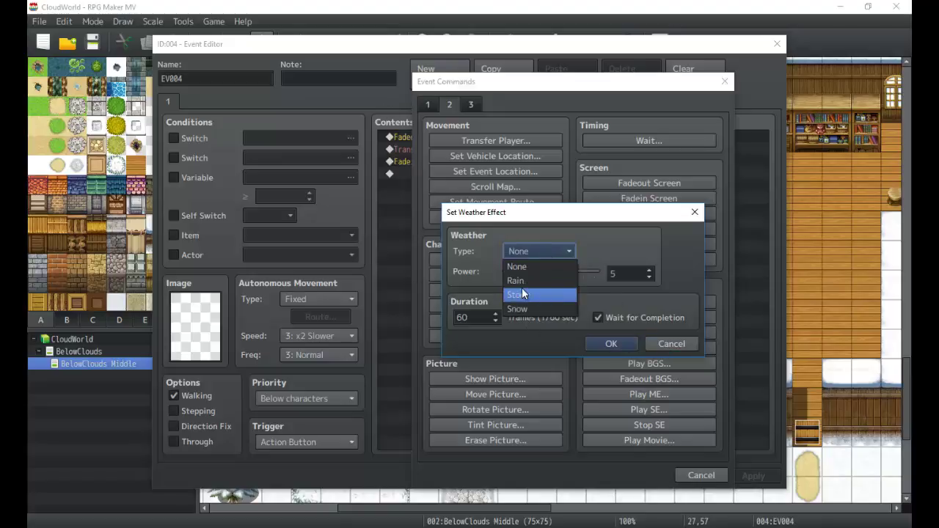
pyautogui.click(524, 277)
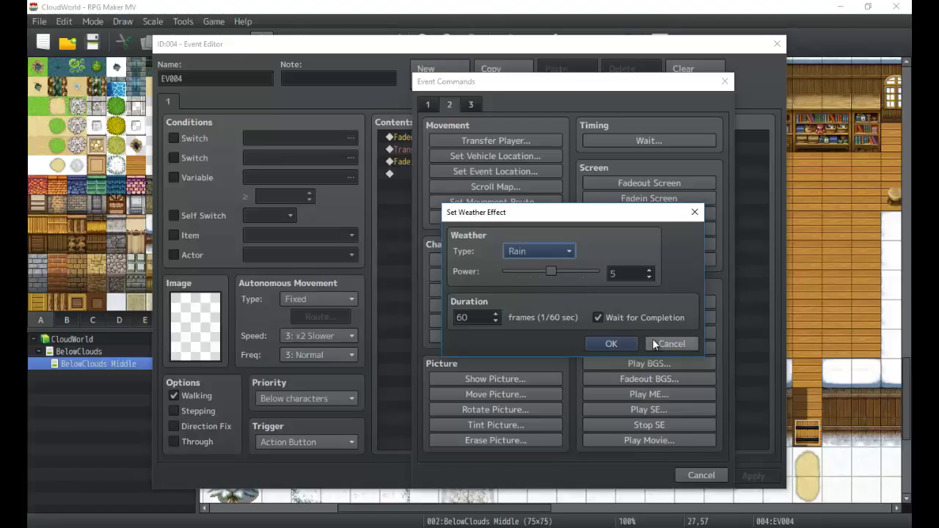
pyautogui.click(544, 249)
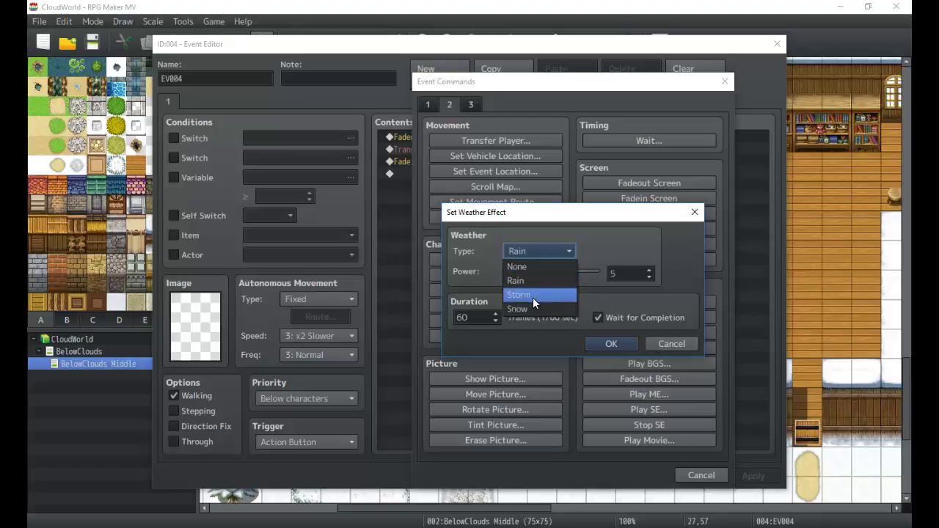
pyautogui.click(522, 281)
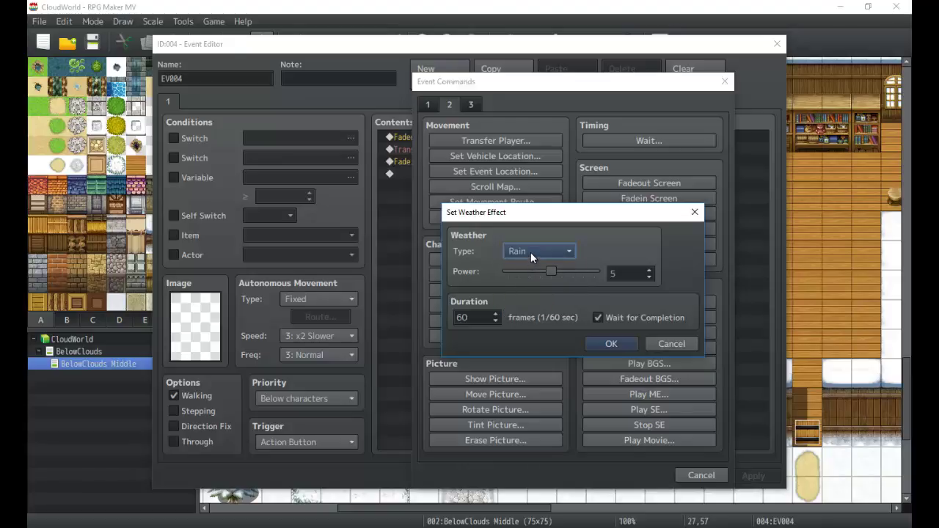
# Cancel the Rain weather effect, leaving EV004 with its three existing commands
pyautogui.click(662, 341)
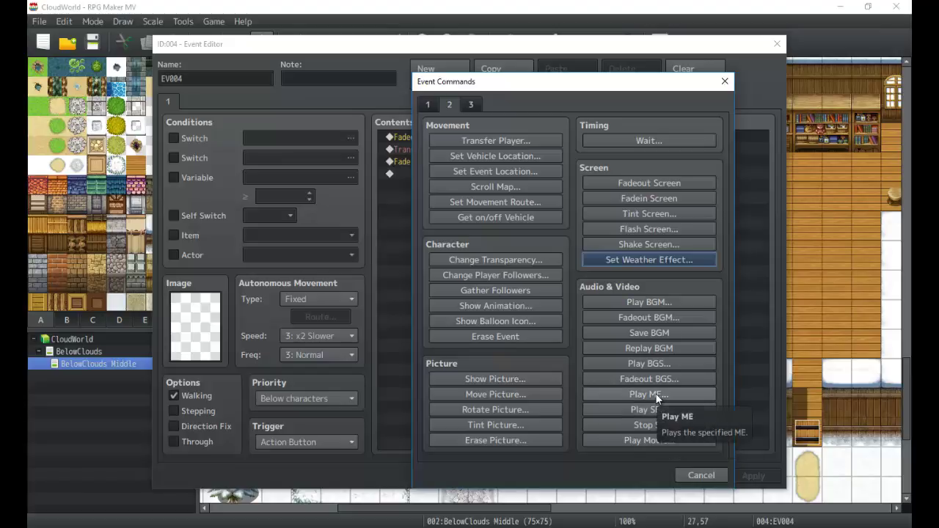
pyautogui.click(657, 395)
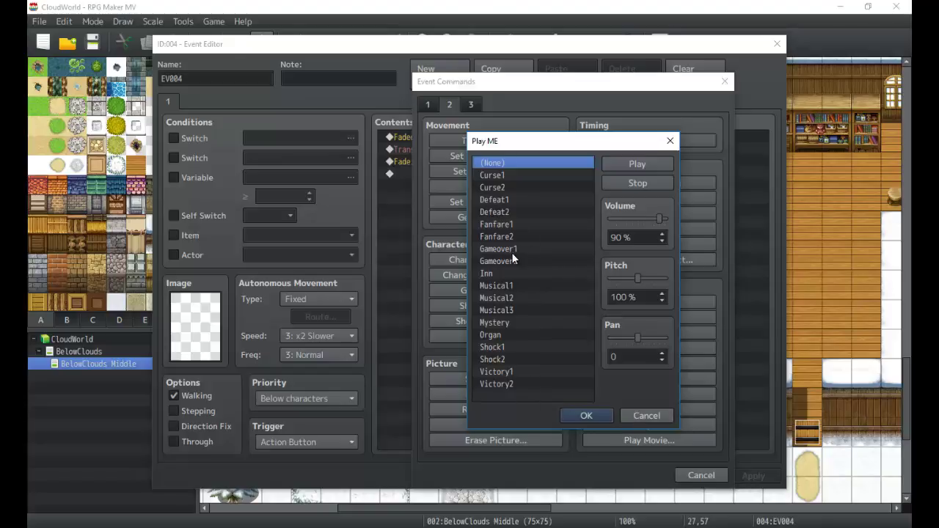
pyautogui.click(656, 415)
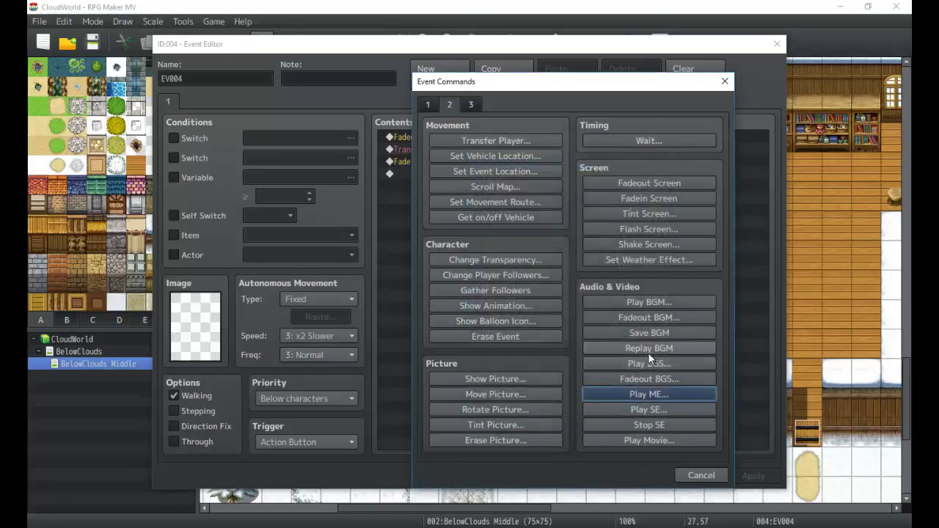
pyautogui.click(655, 412)
pyautogui.click(647, 416)
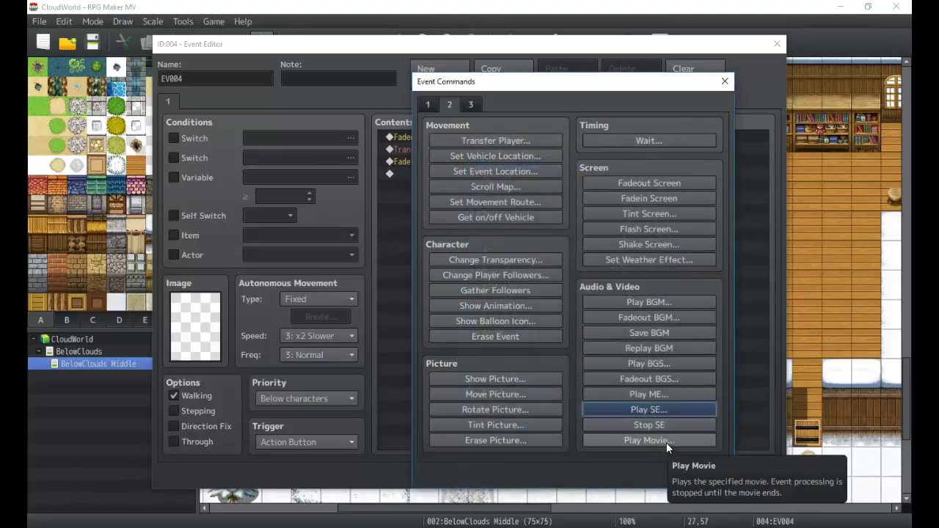
pyautogui.click(667, 441)
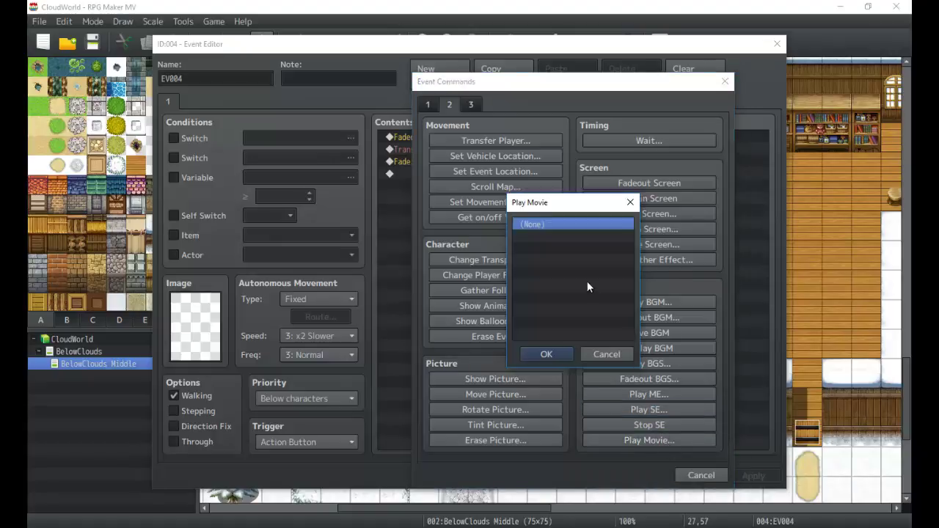
pyautogui.click(606, 355)
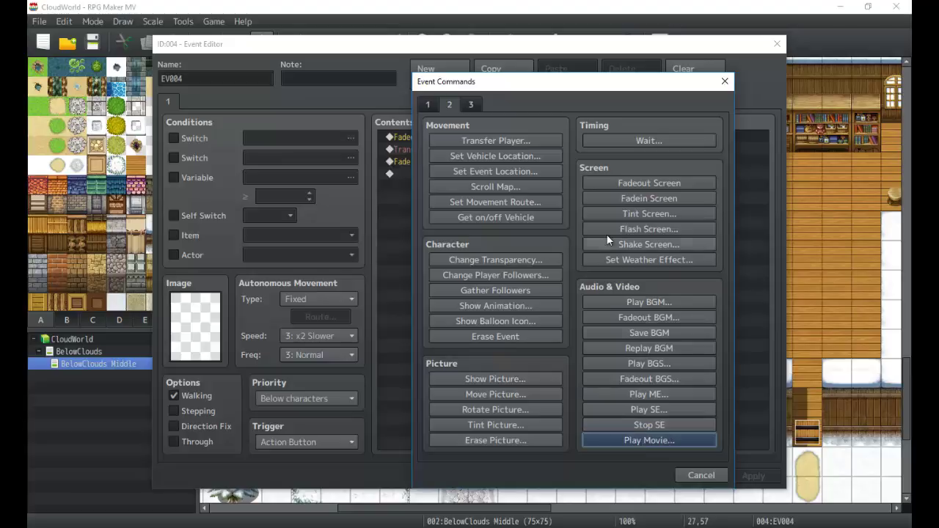
# Close EV004's editor without saving and bring up the Sound Test window from the Game menu
pyautogui.click(724, 81)
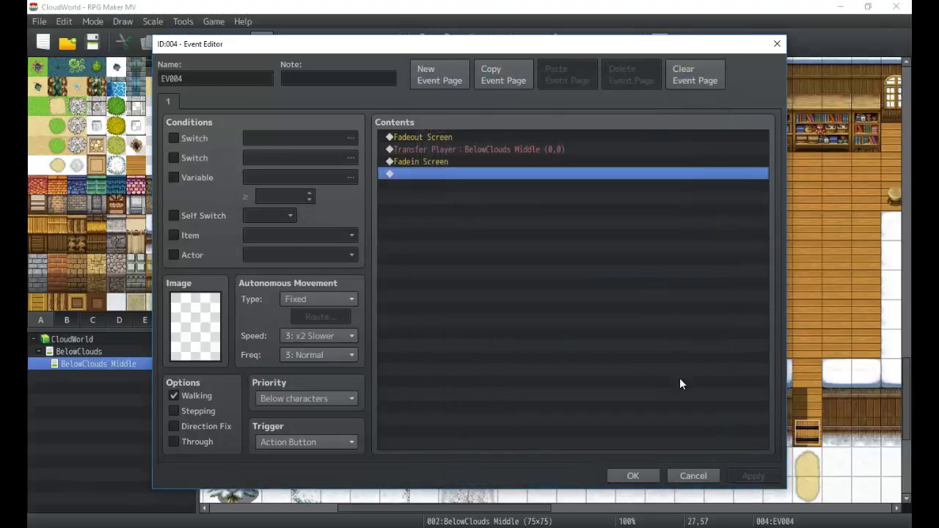
pyautogui.click(692, 474)
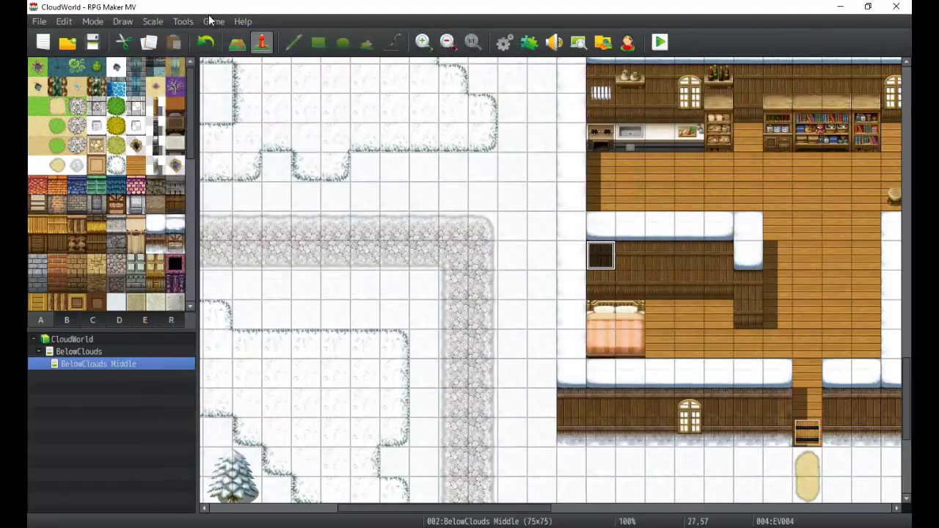
pyautogui.click(210, 22)
pyautogui.moveTo(184, 21)
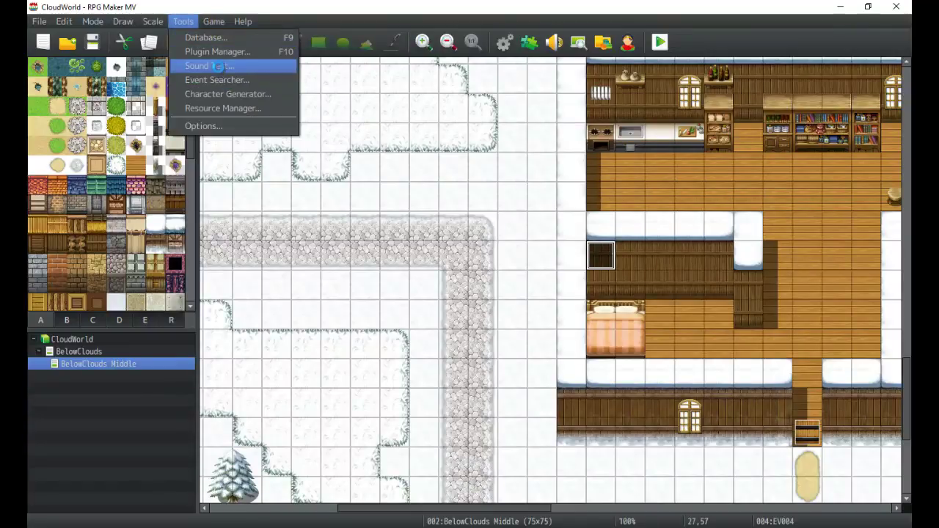
pyautogui.click(220, 68)
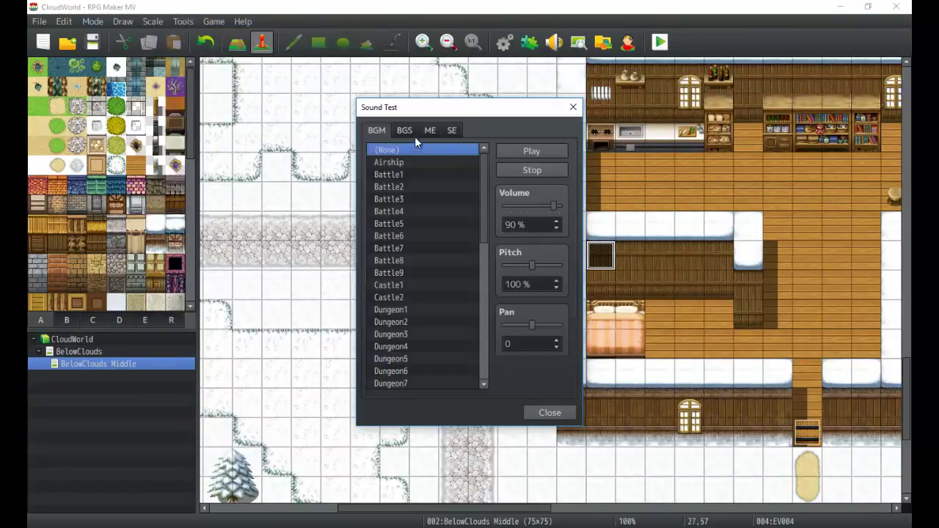
# Browse the BGS, ME and SE lists twice, then preview BGM tracks Battle4 and Battle7
pyautogui.click(408, 131)
pyautogui.click(435, 132)
pyautogui.click(451, 130)
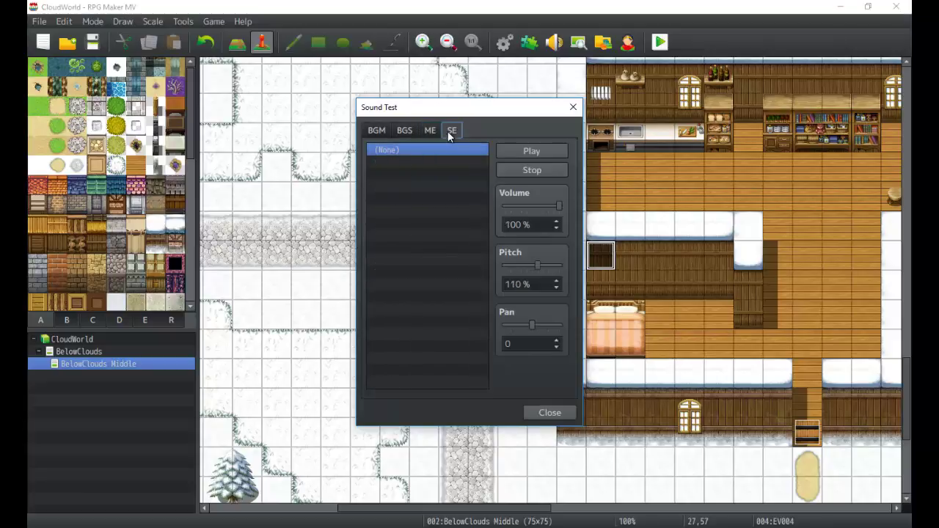
pyautogui.click(380, 130)
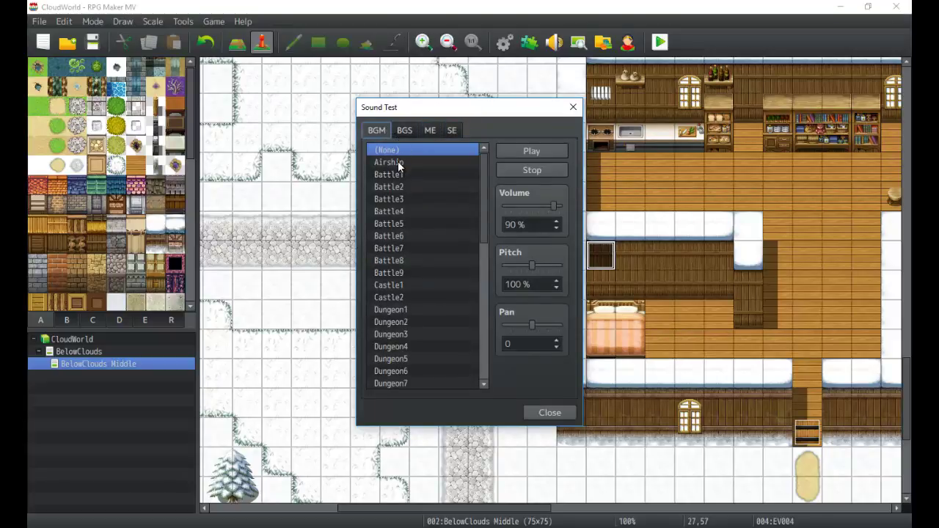
pyautogui.click(405, 130)
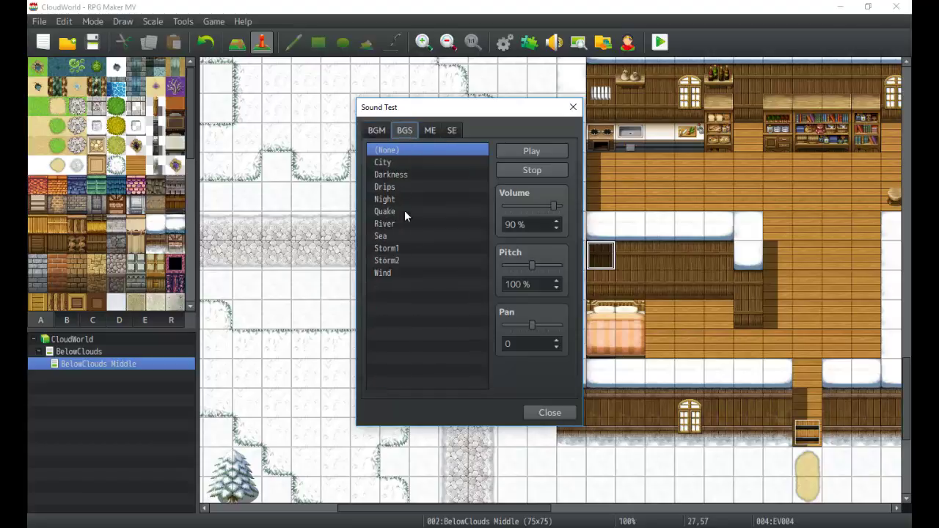
pyautogui.click(433, 132)
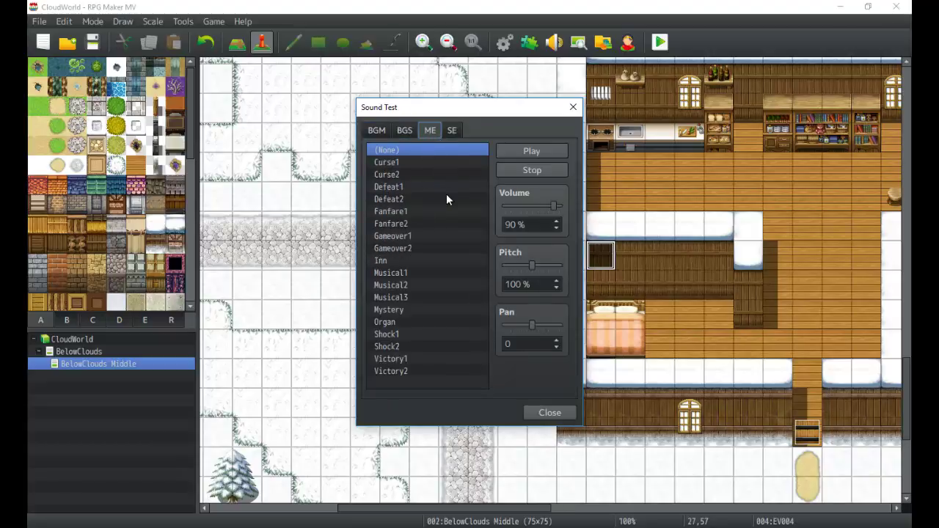
pyautogui.click(451, 131)
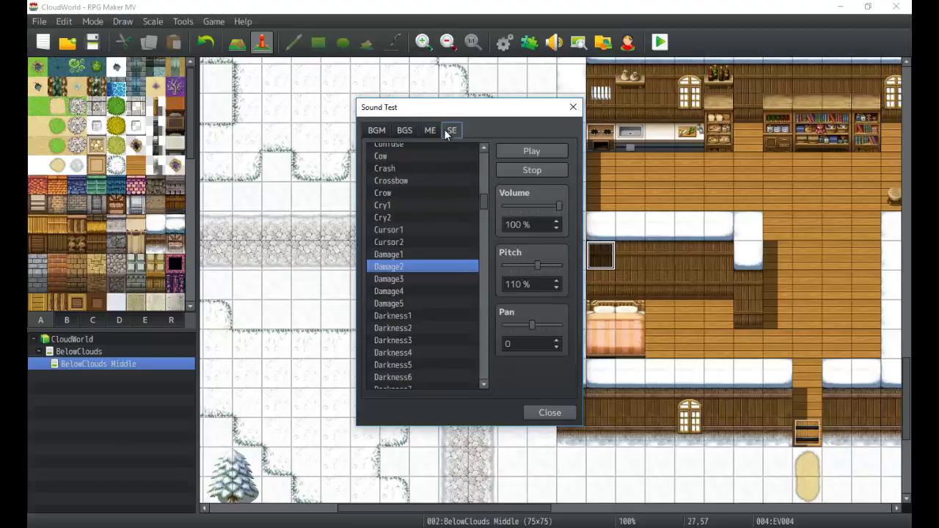
pyautogui.click(375, 129)
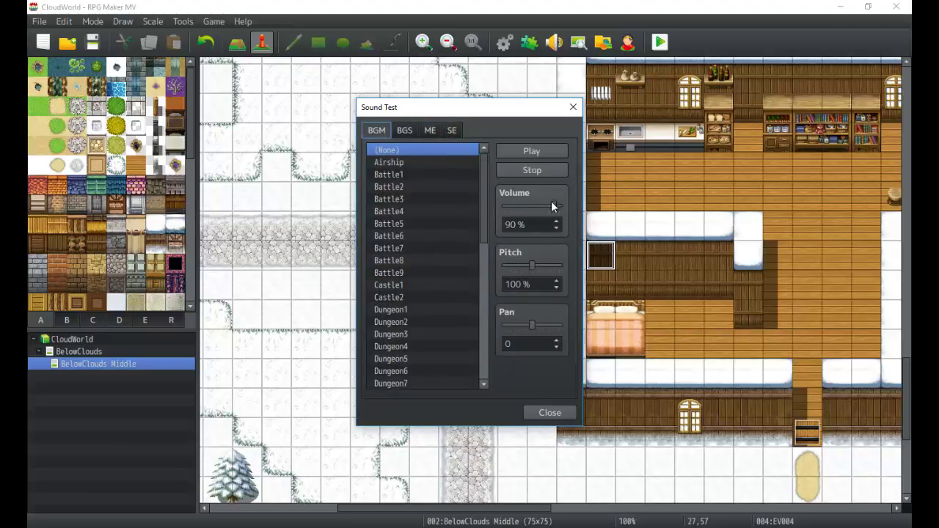
pyautogui.click(417, 210)
pyautogui.click(444, 248)
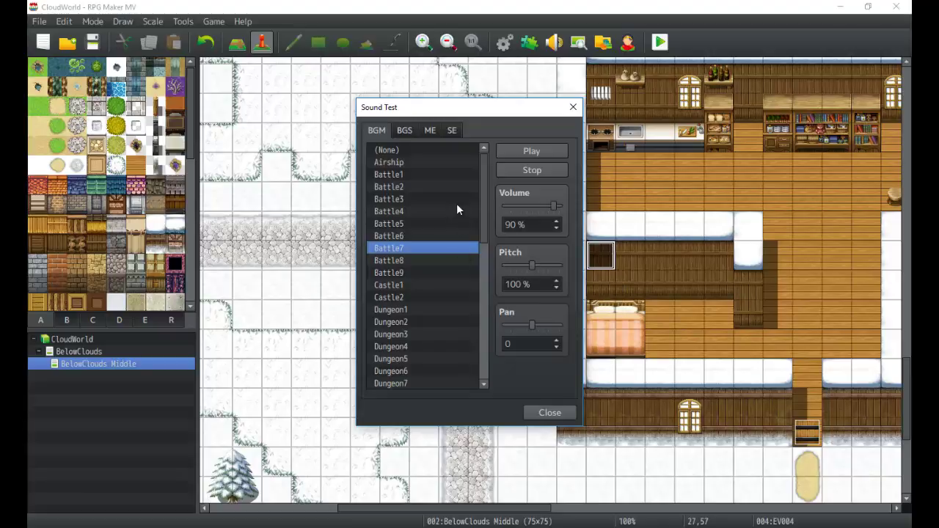
# Preview Castle2, then Dungeon7 with pan swept from -100 to 100, and close Sound Test
pyautogui.click(418, 295)
pyautogui.scroll(-2, 418, 298)
pyautogui.click(412, 310)
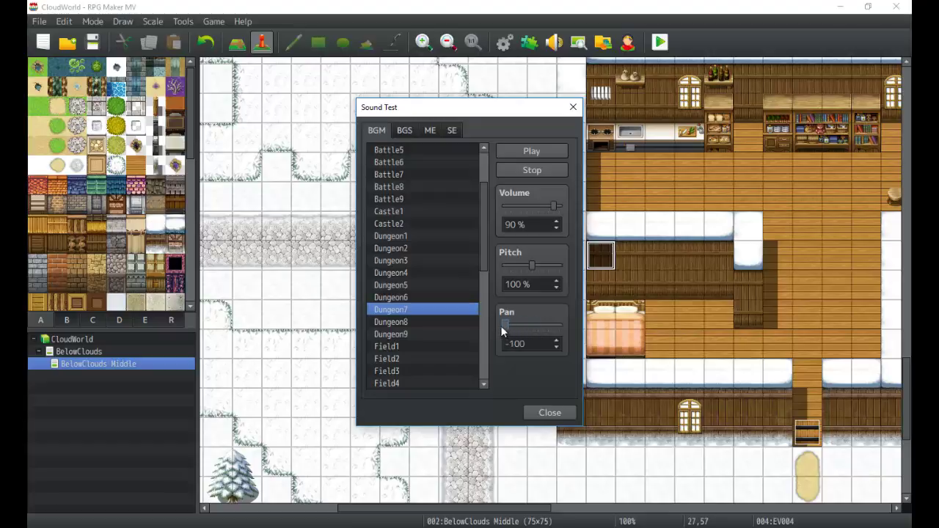
pyautogui.moveTo(502, 328); pyautogui.dragTo(563, 331)
pyautogui.click(550, 413)
pyautogui.click(184, 22)
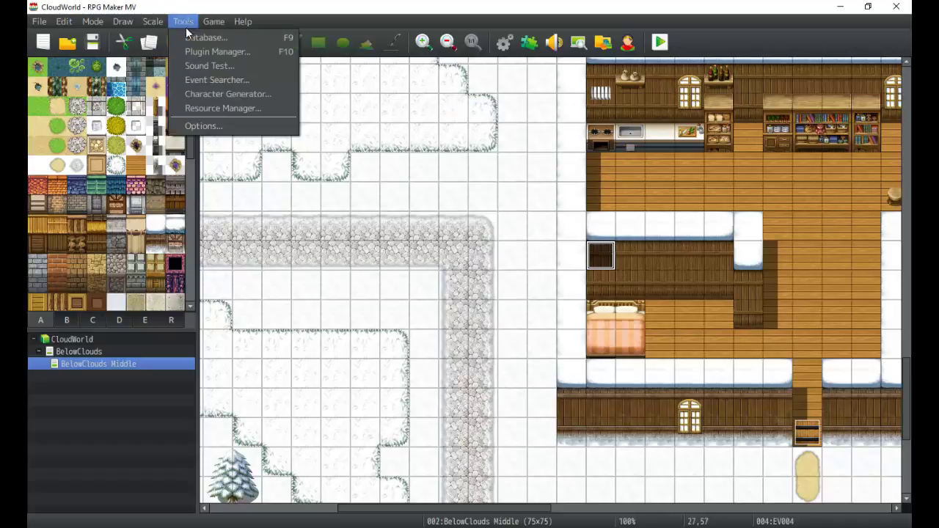
pyautogui.click(204, 67)
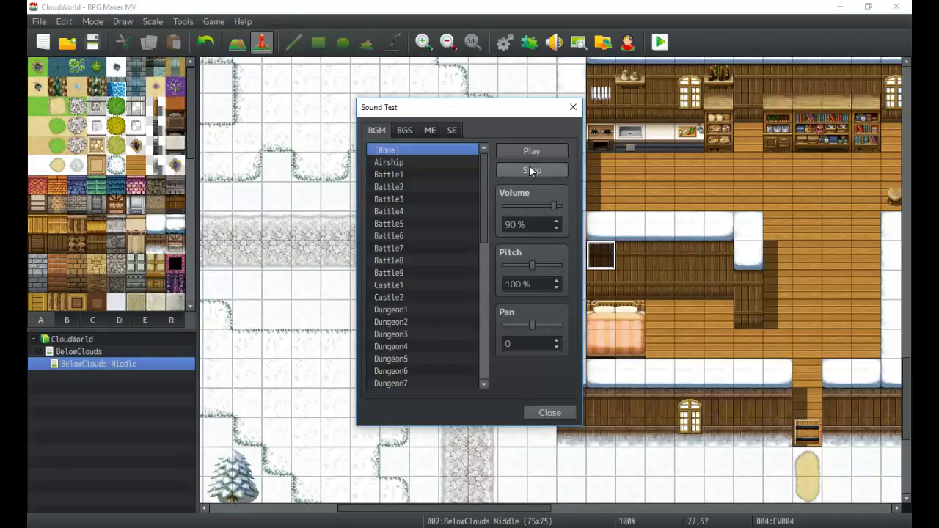
pyautogui.click(540, 413)
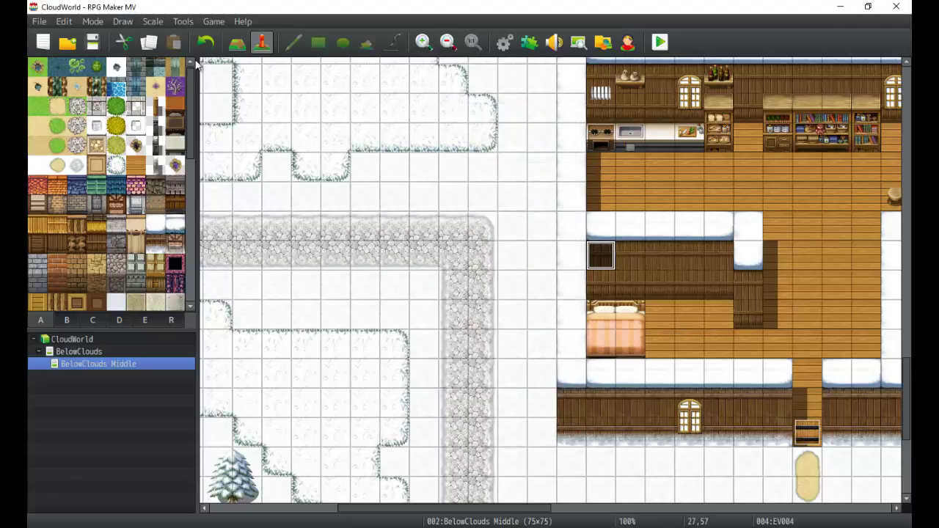
pyautogui.click(184, 21)
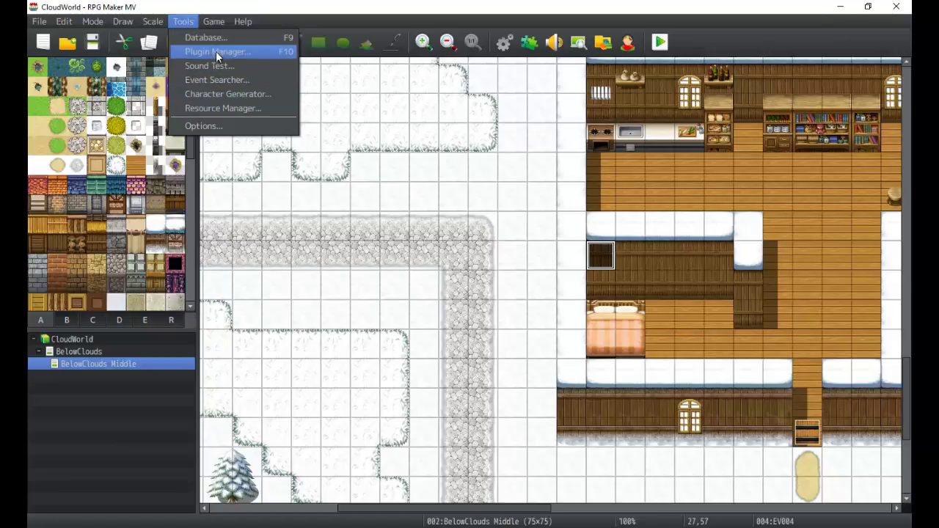
# Reopen event EV004's editor and show page 3 of Event Commands for its empty Contents row
pyautogui.click(599, 249)
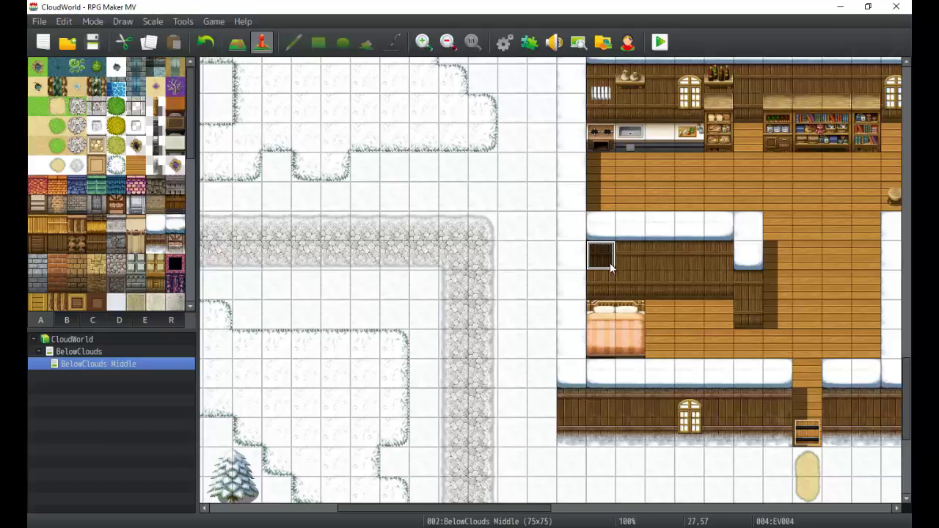
pyautogui.doubleClick(607, 257)
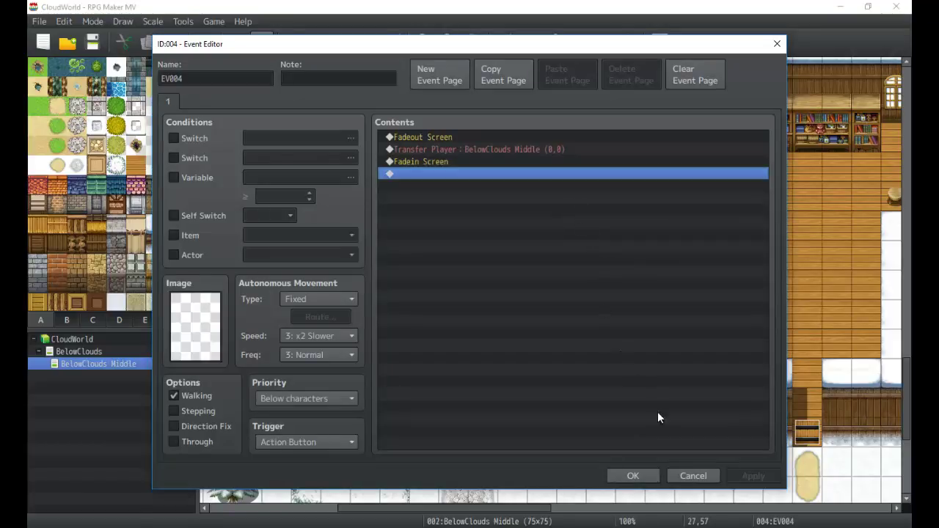
pyautogui.click(680, 476)
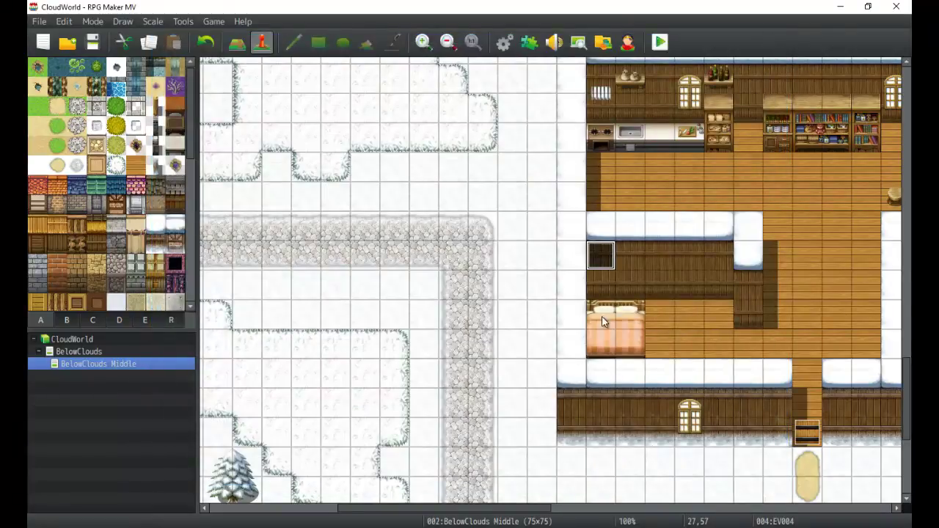
pyautogui.click(626, 262)
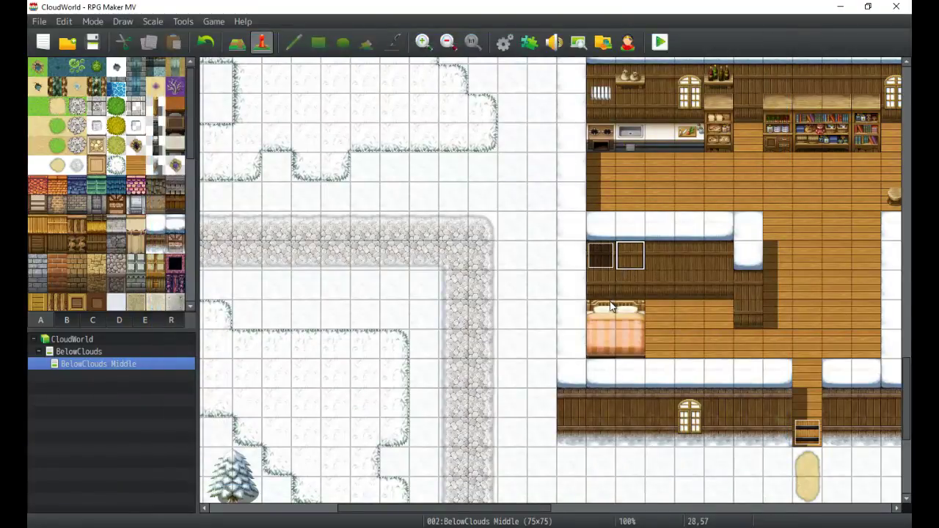
pyautogui.doubleClick(608, 264)
pyautogui.doubleClick(544, 221)
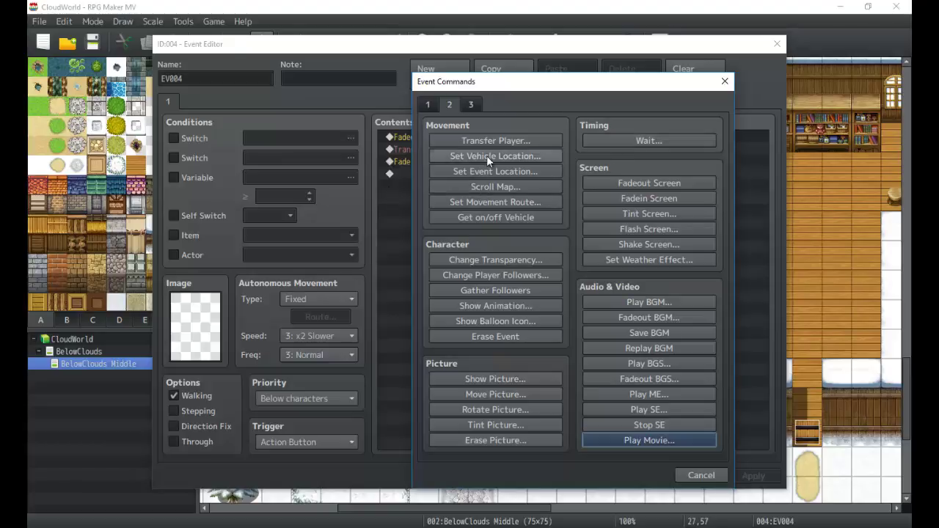
pyautogui.click(471, 110)
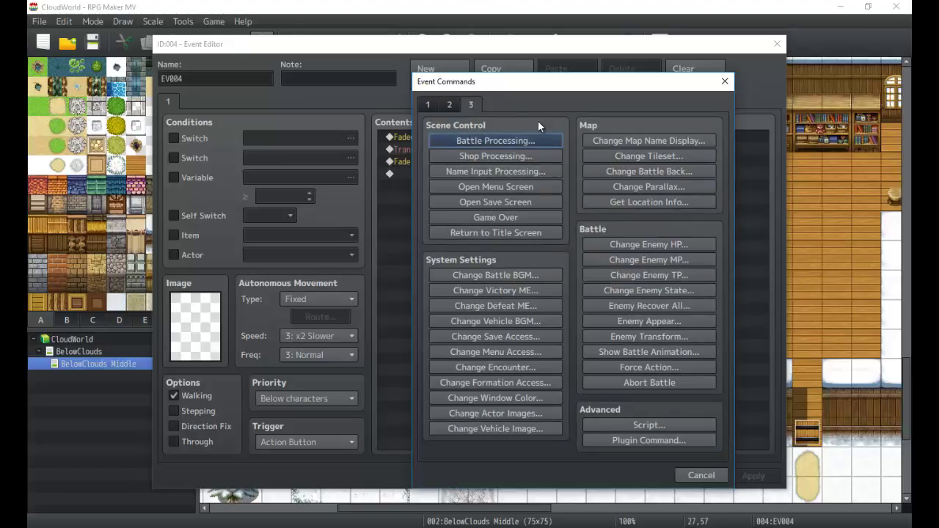
# Add a Battle Processing command with troop 0003 Orc chosen by direct designation
pyautogui.click(497, 142)
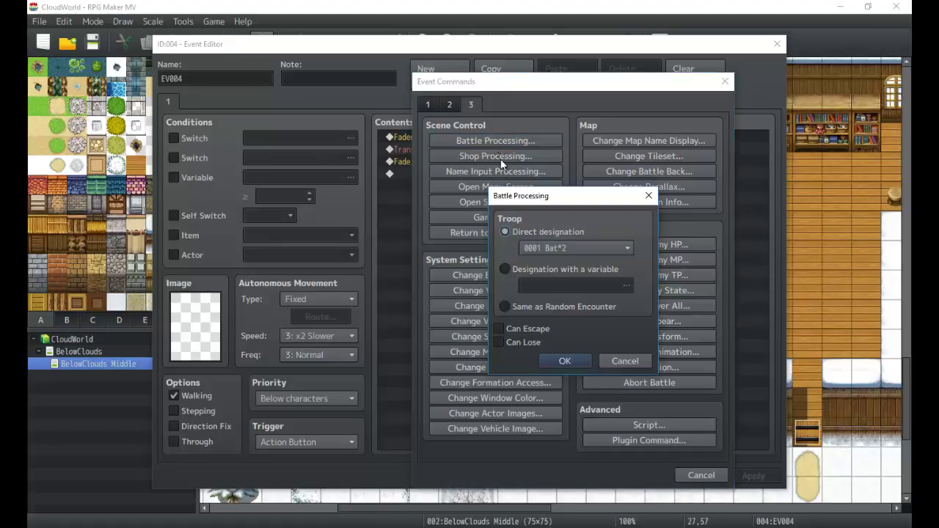
pyautogui.click(572, 250)
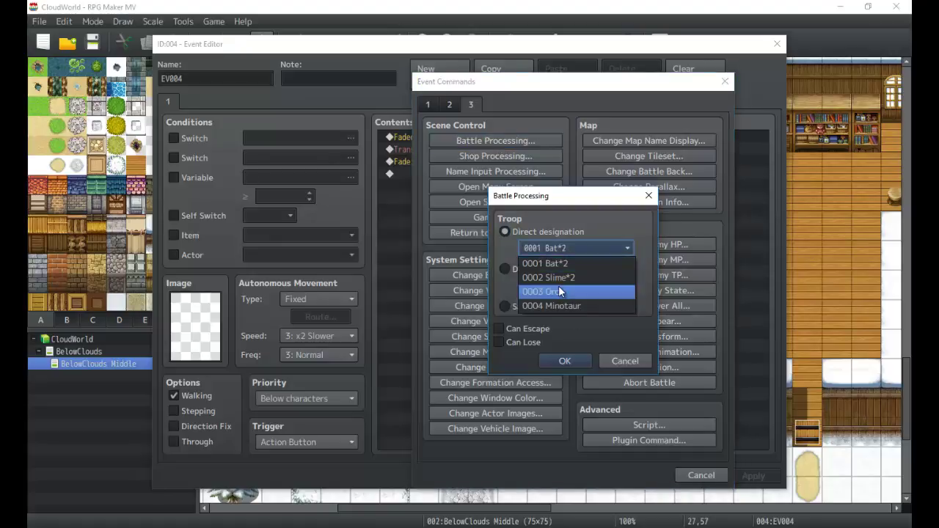
pyautogui.click(558, 285)
pyautogui.click(554, 269)
pyautogui.click(525, 231)
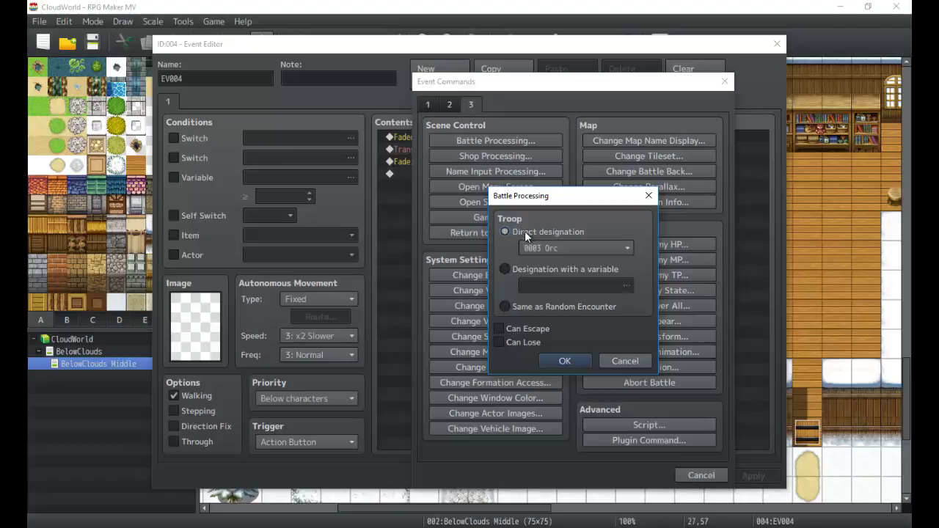
# Try variable 0006 and Same as Random Encounter as the troop, then settle on 0003 Orc directly
pyautogui.click(537, 273)
pyautogui.click(554, 286)
pyautogui.doubleClick(583, 212)
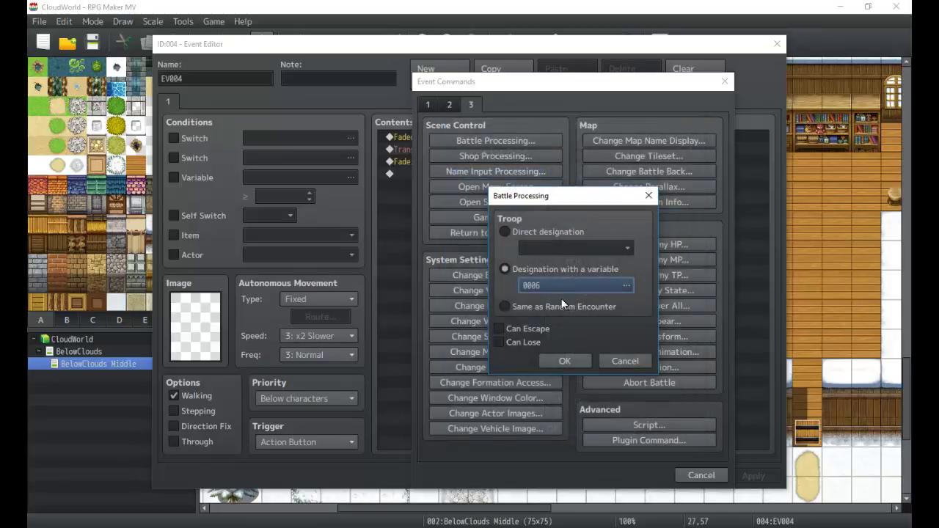
pyautogui.click(542, 306)
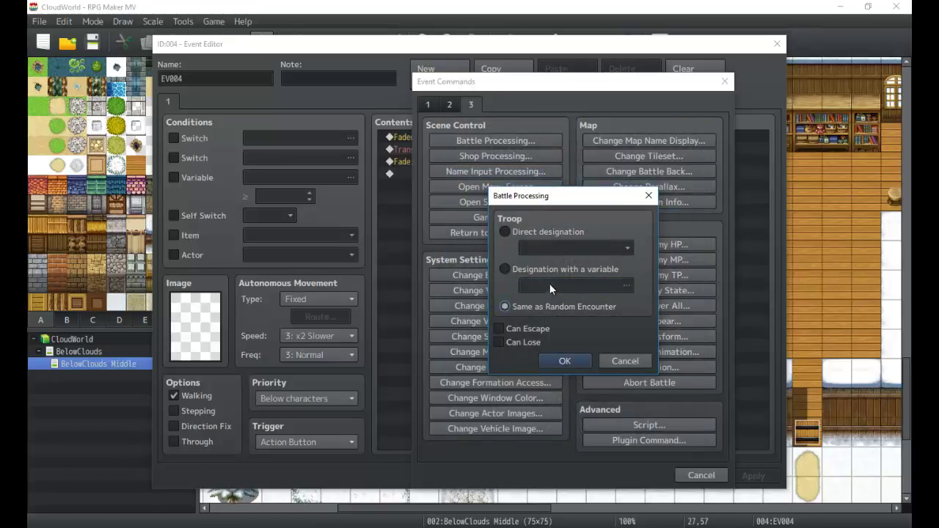
pyautogui.click(558, 269)
pyautogui.click(564, 309)
pyautogui.click(527, 265)
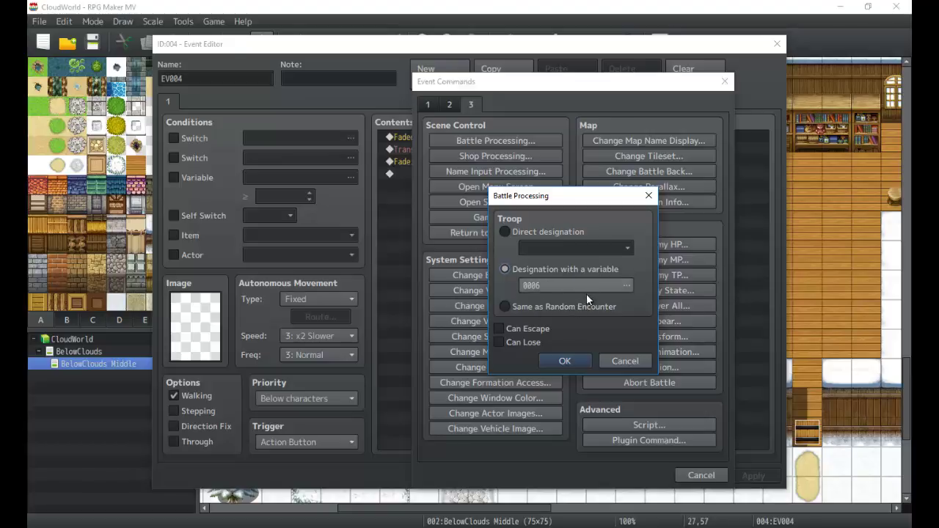
pyautogui.click(517, 235)
pyautogui.click(527, 248)
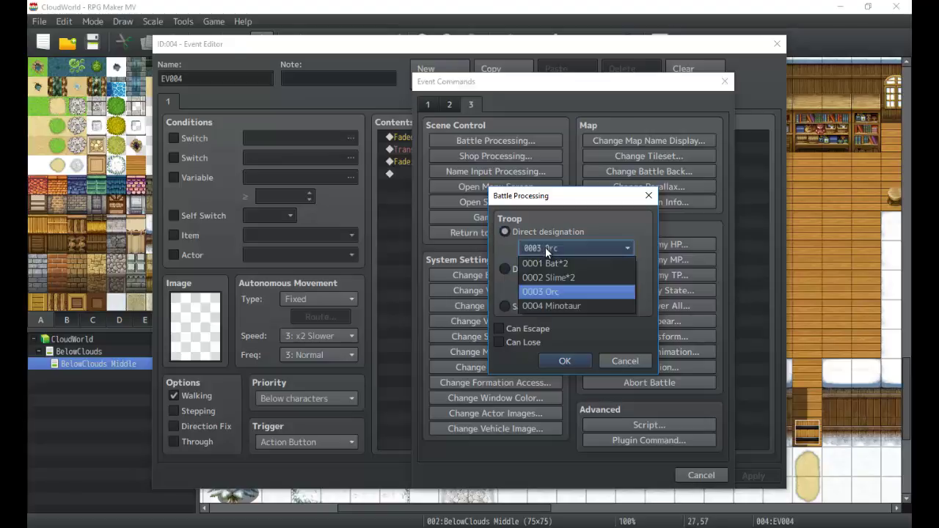
pyautogui.click(537, 292)
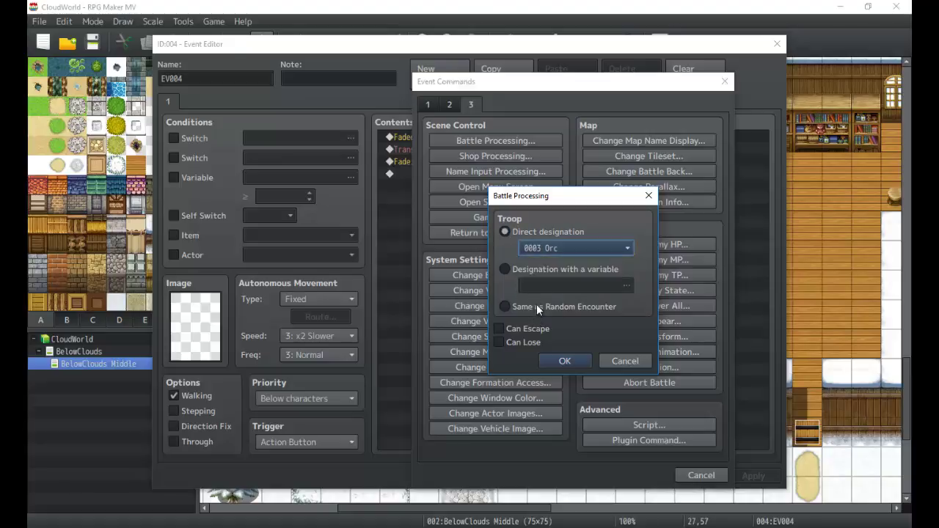
# Use the random-encounter troop with Can Escape and Can Lose ticked, and confirm the battle
pyautogui.click(535, 305)
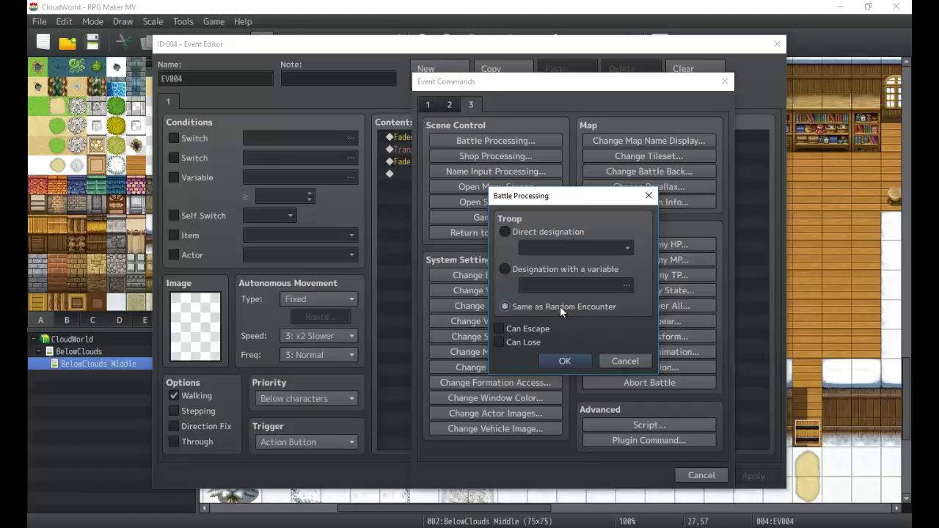
pyautogui.click(516, 328)
pyautogui.click(524, 343)
pyautogui.moveTo(519, 328)
pyautogui.click(570, 356)
pyautogui.click(429, 224)
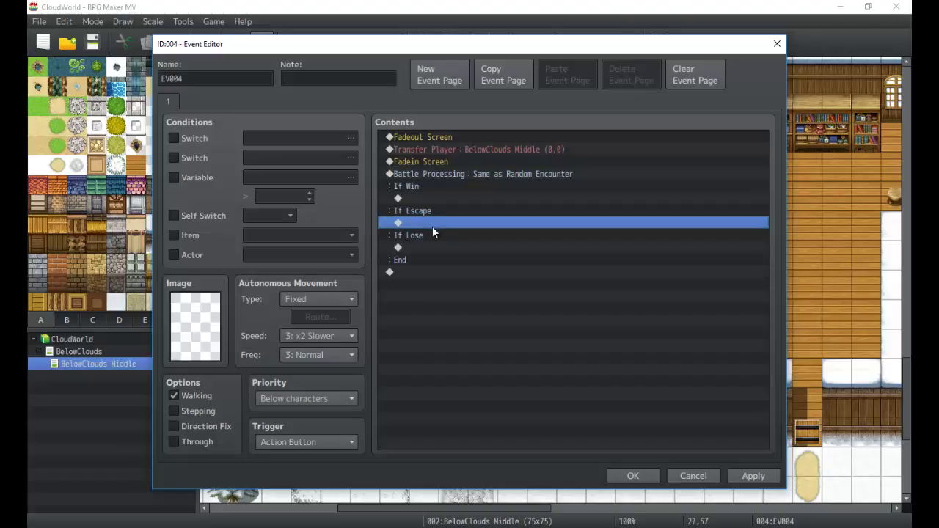
# Select the battle's If Win branch and delete the whole Battle Processing block
pyautogui.click(400, 247)
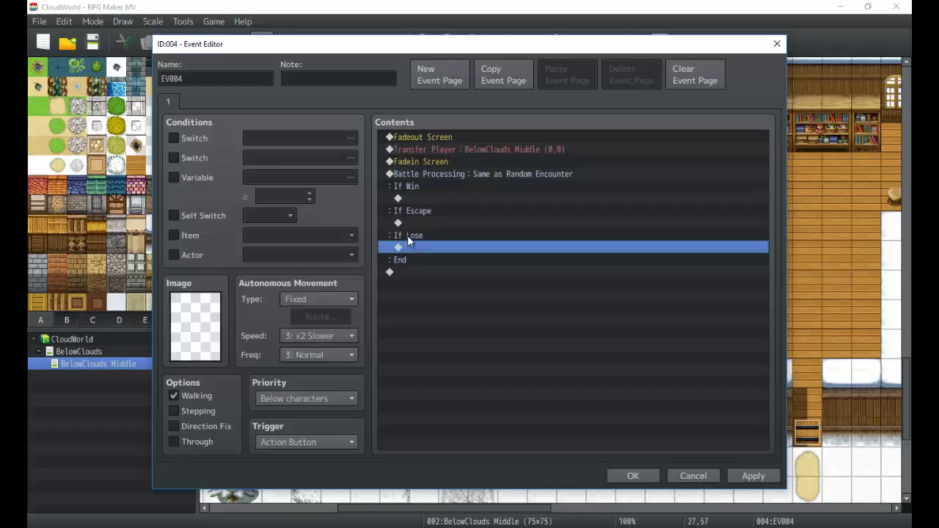
pyautogui.click(408, 225)
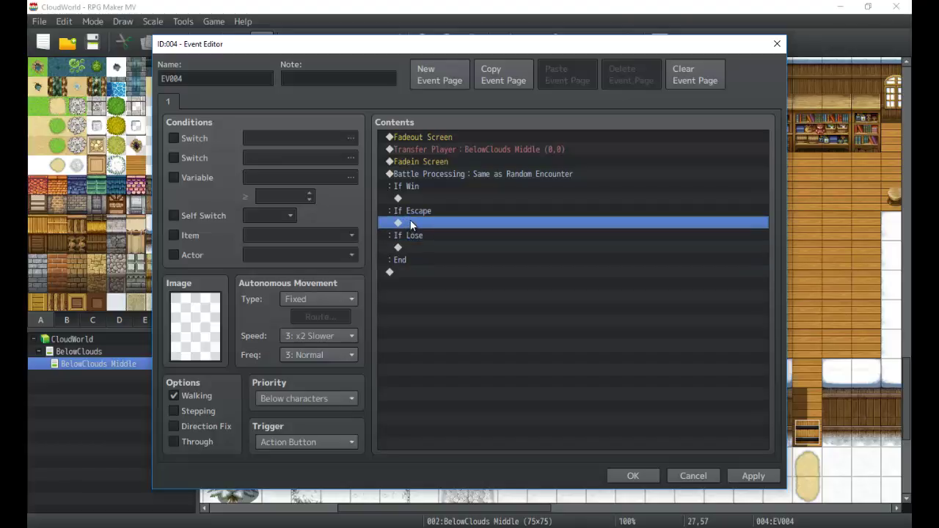
pyautogui.click(413, 245)
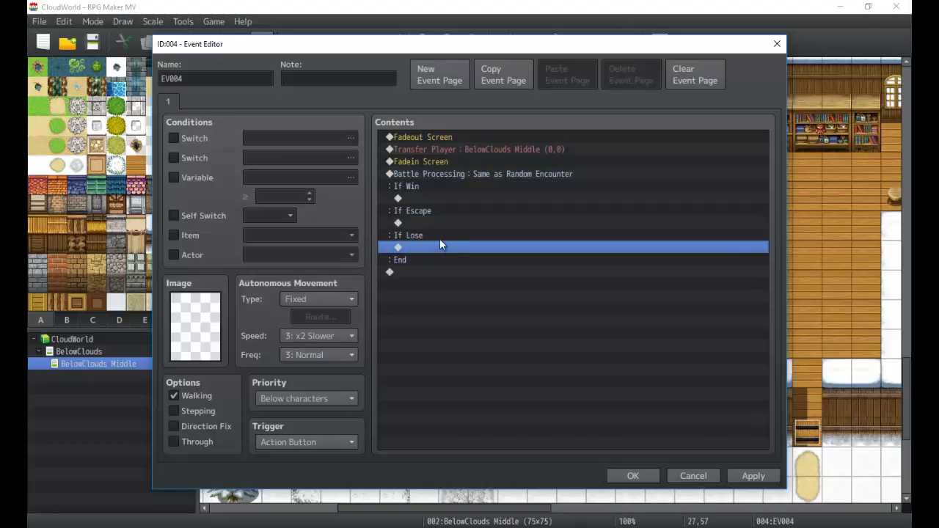
pyautogui.click(465, 181)
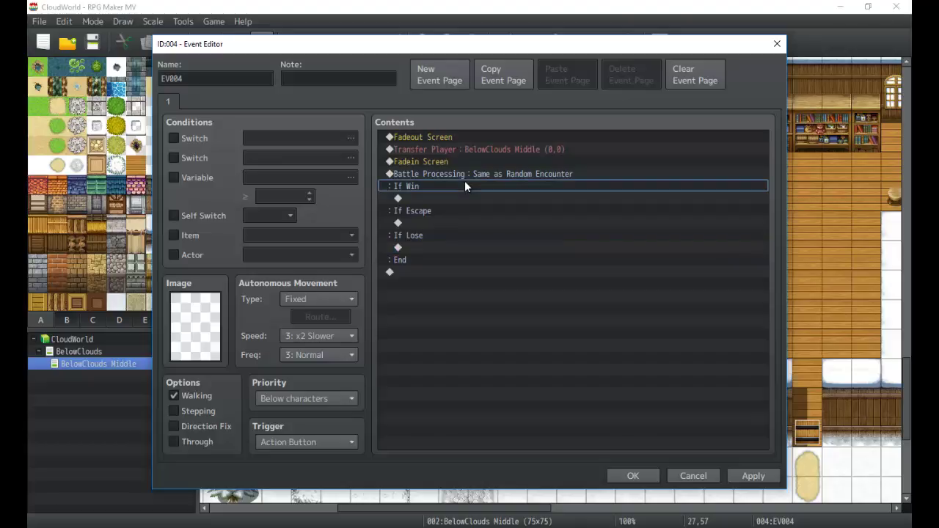
pyautogui.doubleClick(464, 179)
pyautogui.click(464, 171)
pyautogui.click(603, 324)
pyautogui.click(698, 475)
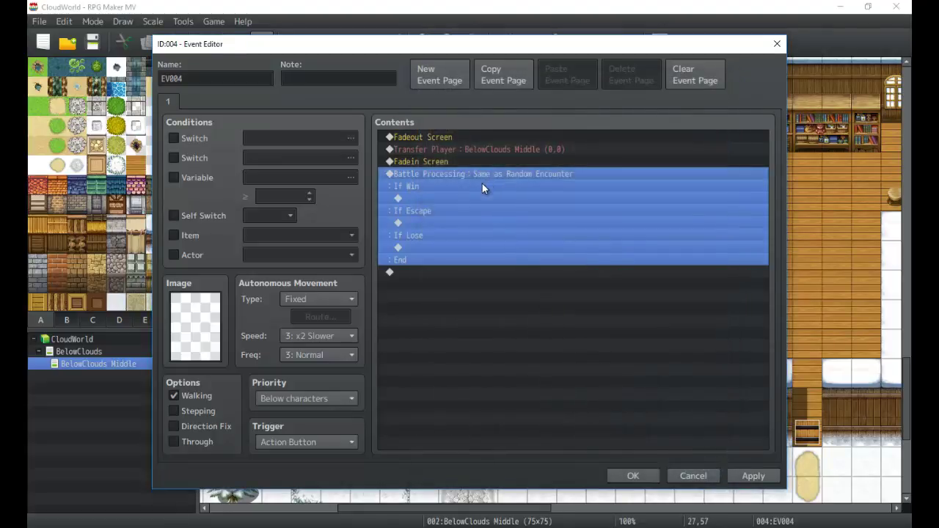
pyautogui.press('Delete')
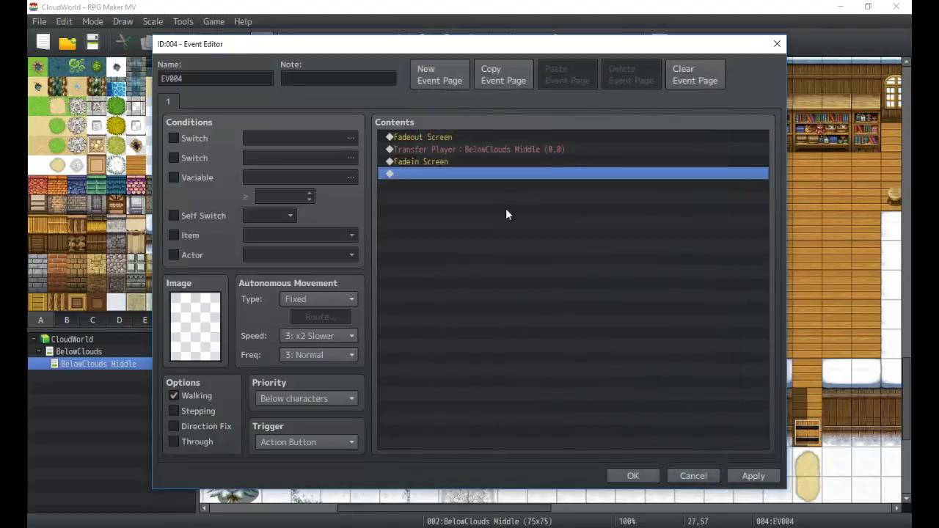
# Start a purchase-only Shop Processing and try custom versus standard merchandise price
pyautogui.doubleClick(500, 206)
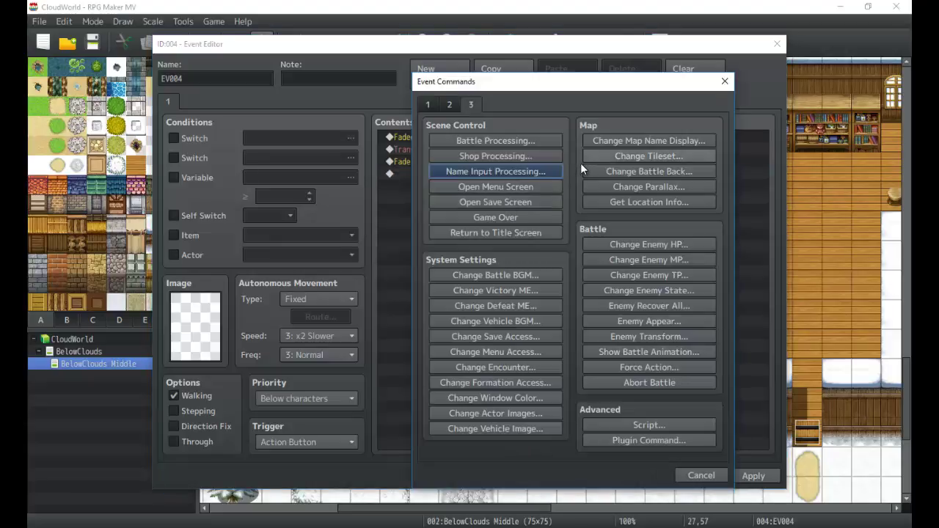
pyautogui.click(505, 156)
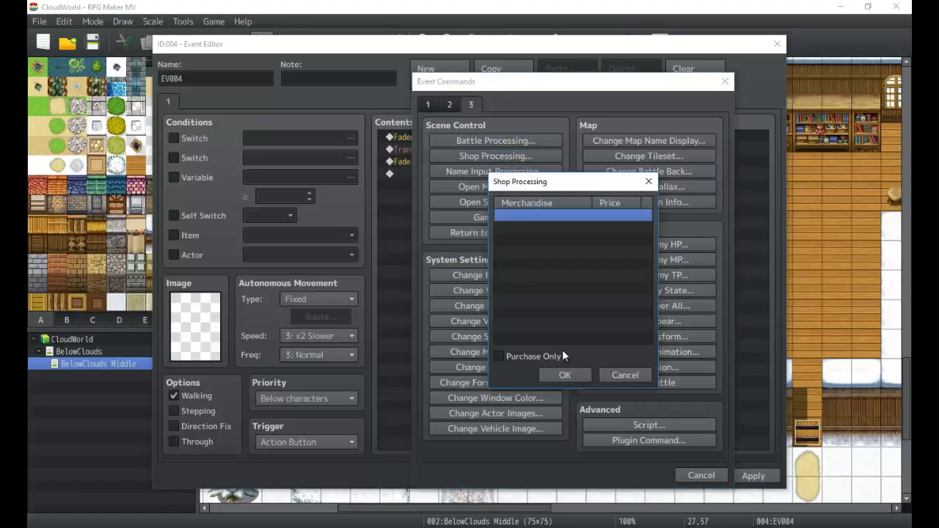
pyautogui.click(530, 357)
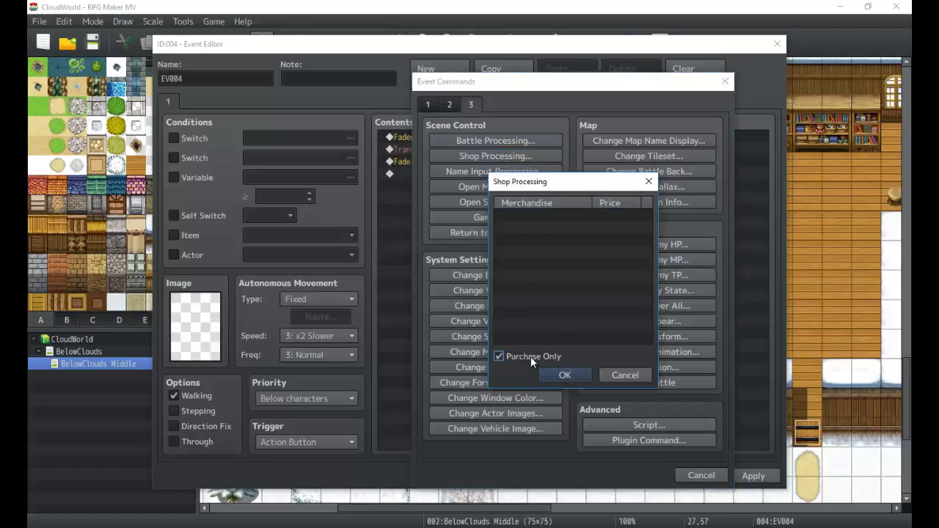
pyautogui.doubleClick(529, 258)
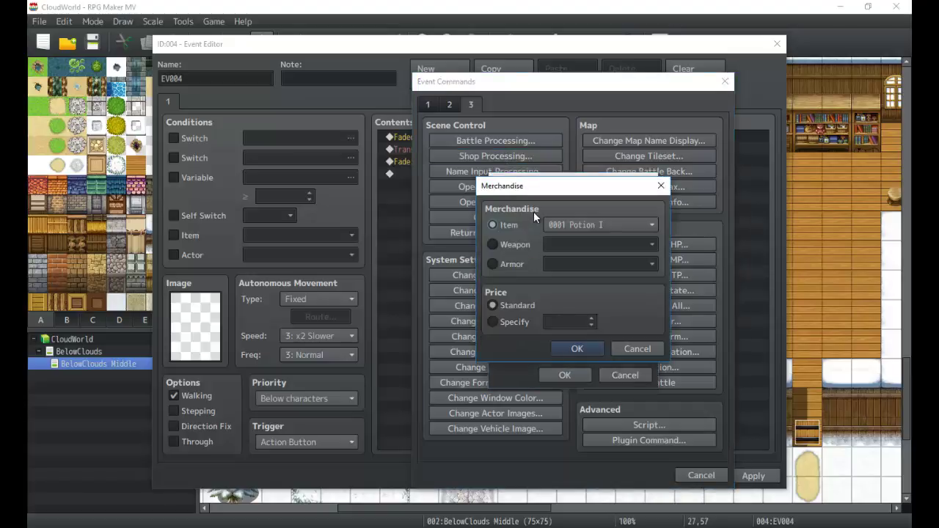
pyautogui.click(509, 321)
pyautogui.click(527, 304)
pyautogui.click(515, 322)
# Try Mage's Wand, then armor at standard price, then Potion I at a custom price of 50
pyautogui.click(515, 247)
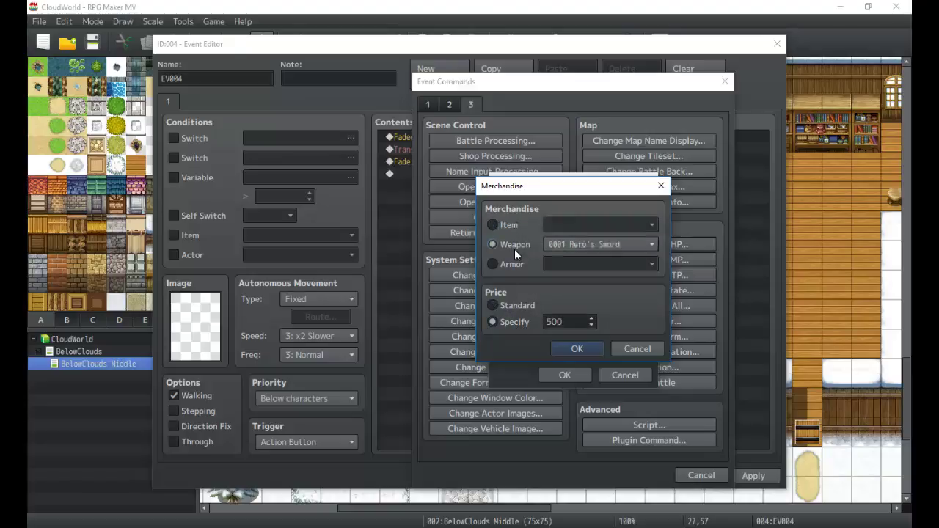
pyautogui.click(561, 248)
pyautogui.click(530, 241)
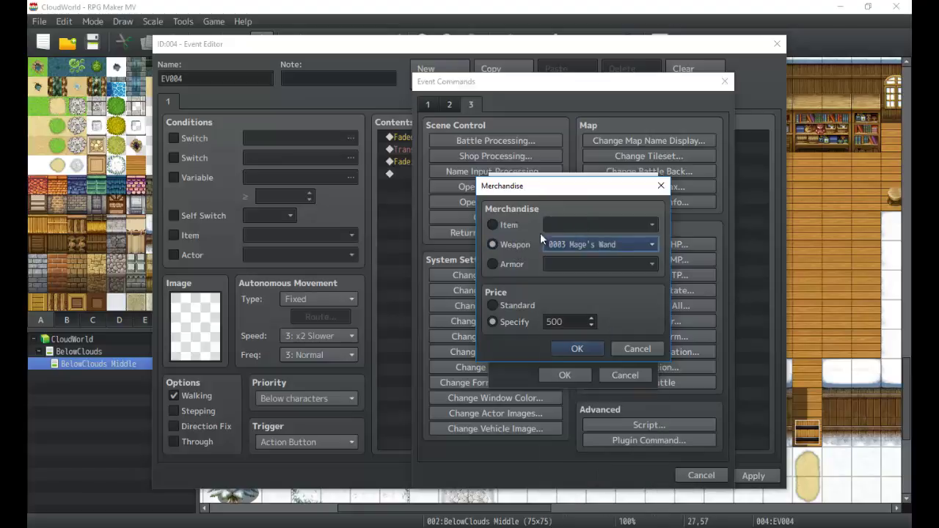
pyautogui.click(504, 268)
pyautogui.click(514, 307)
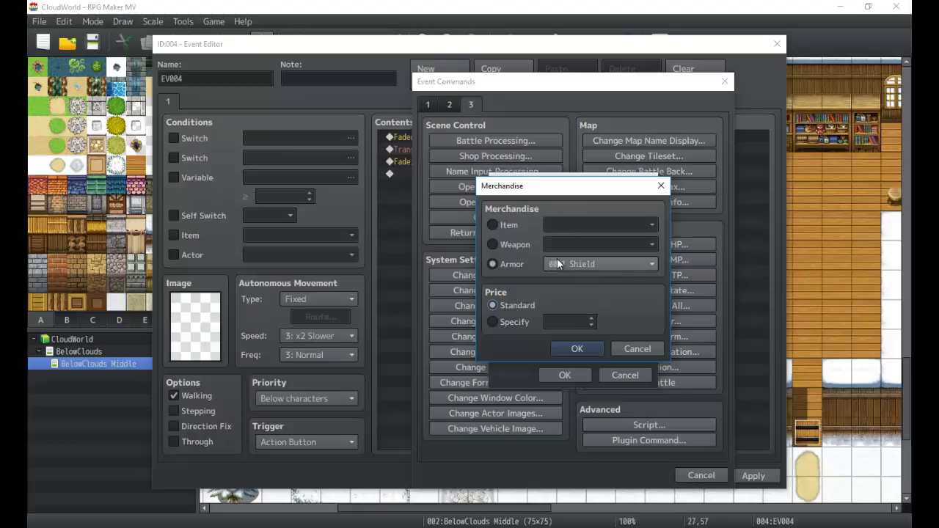
pyautogui.click(521, 223)
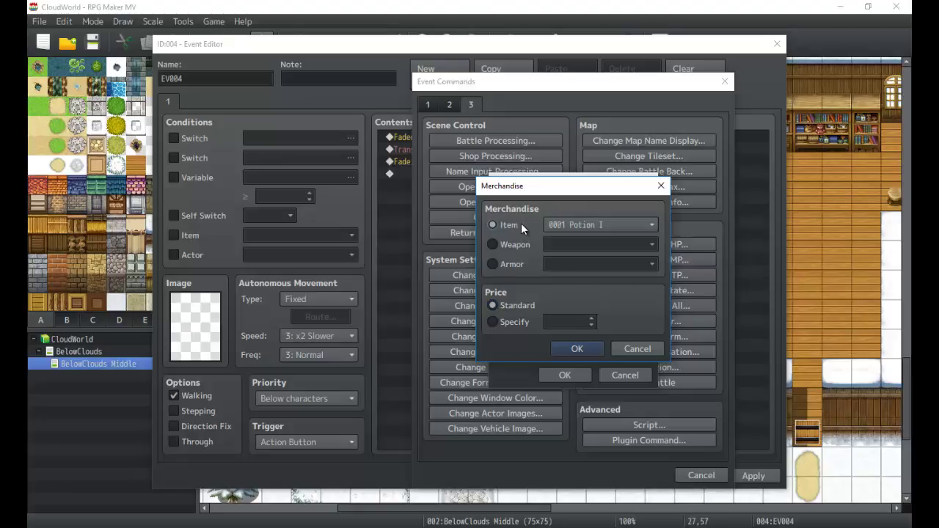
pyautogui.click(513, 322)
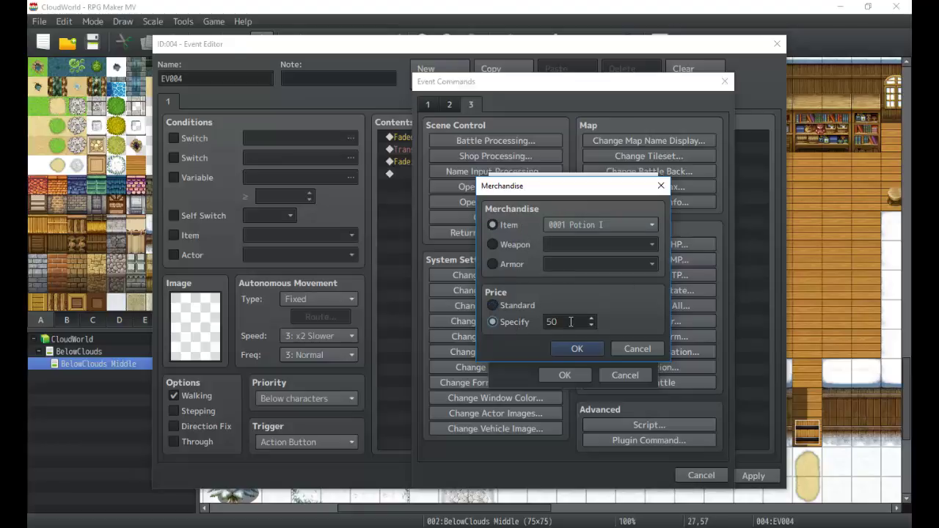
pyautogui.doubleClick(552, 320)
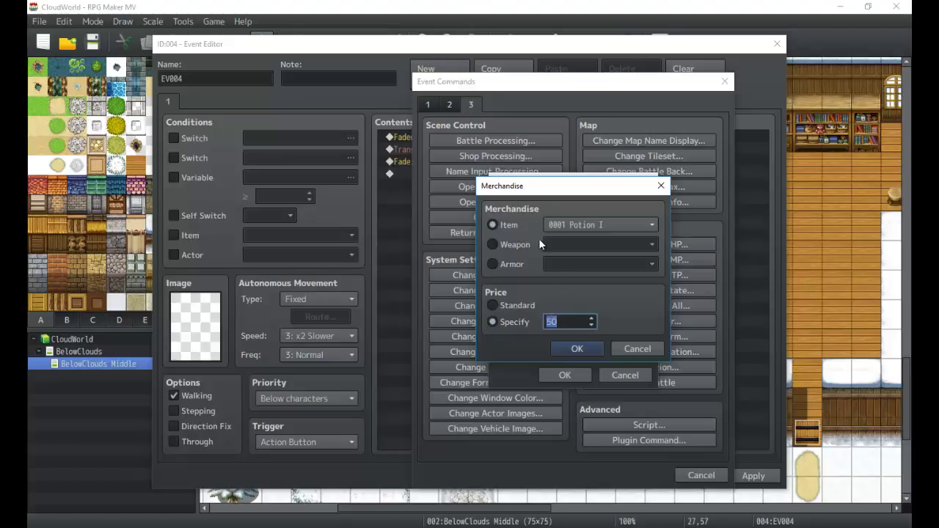
# Switch the merchandise between Mage's Wand and Potion I, then cancel the Merchandise dialog
pyautogui.click(503, 245)
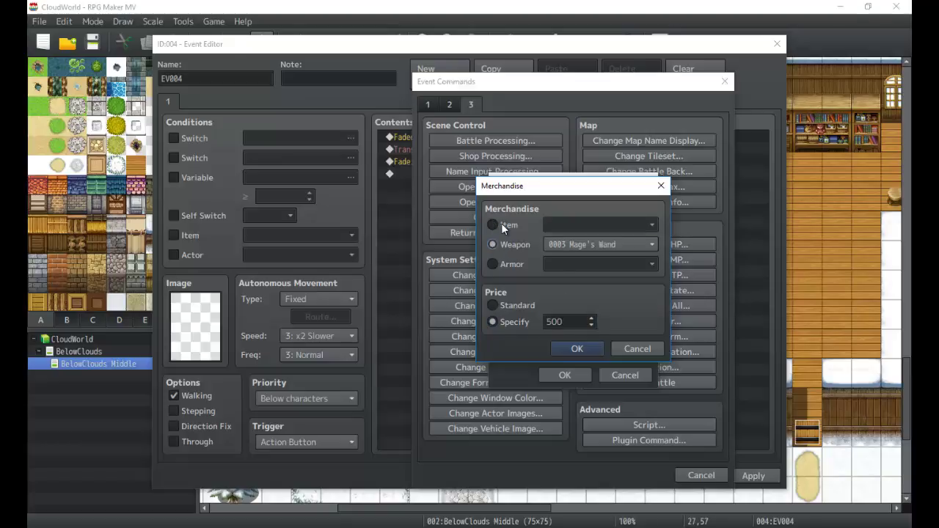
pyautogui.click(501, 223)
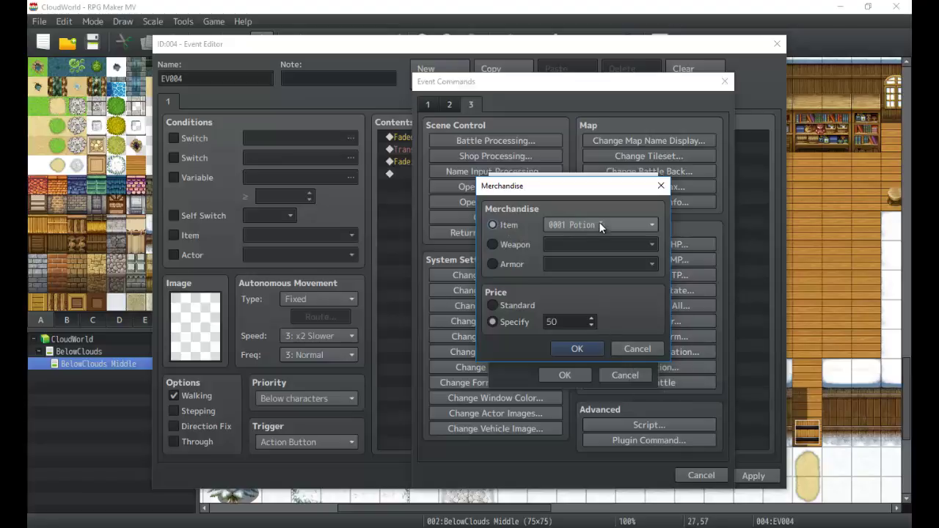
pyautogui.click(505, 248)
pyautogui.click(505, 227)
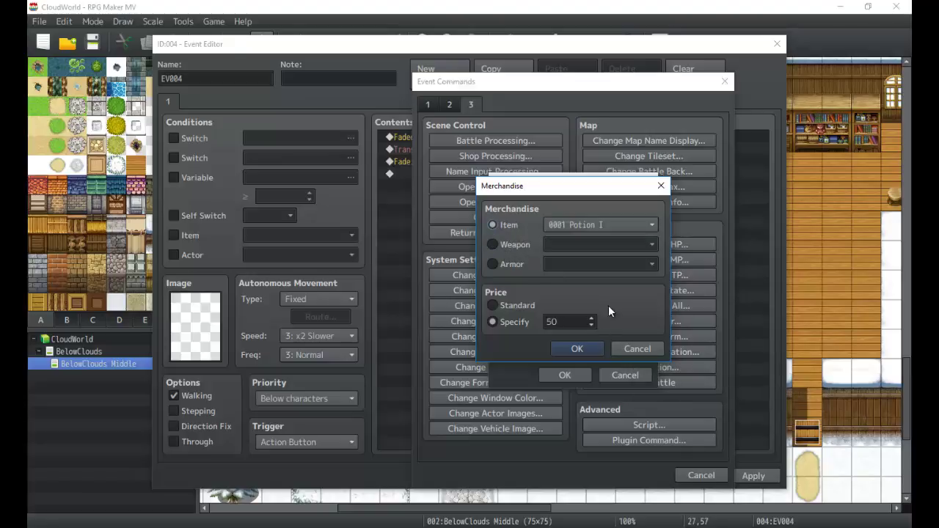
pyautogui.click(638, 351)
# Cancel the Shop and Name Input Processing dialogs, then add Open Menu Screen after the fade-in
pyautogui.click(625, 375)
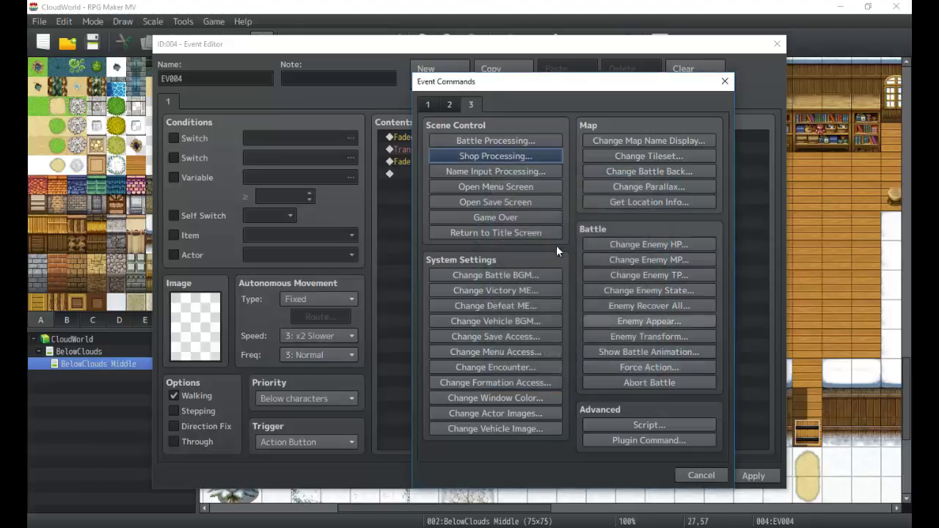
pyautogui.click(508, 160)
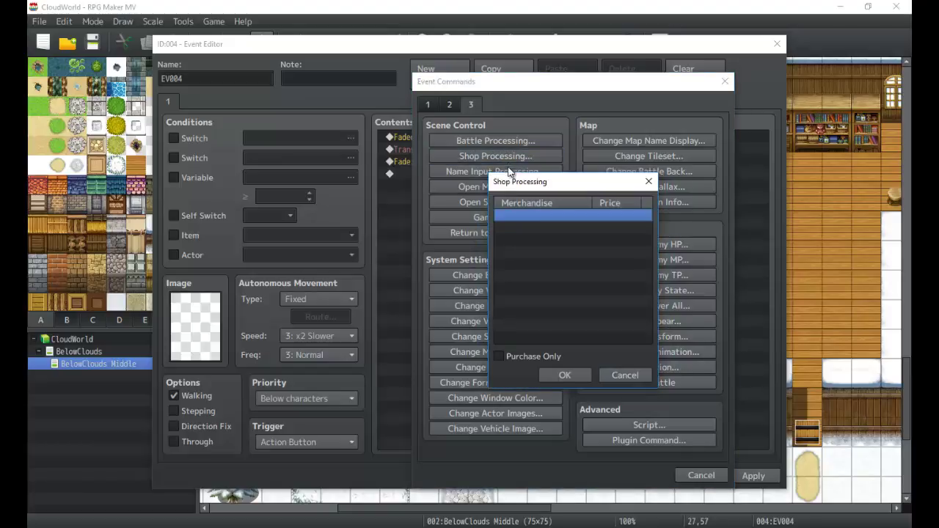
pyautogui.click(631, 380)
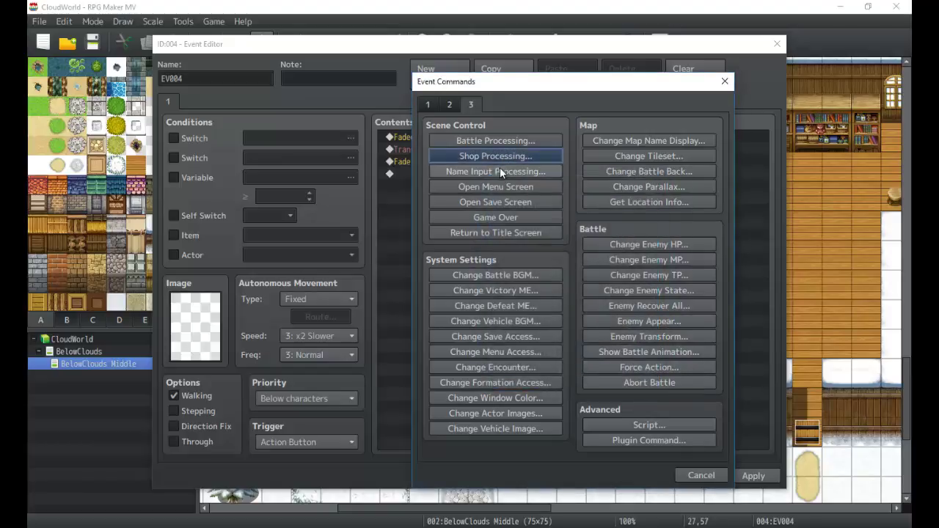
pyautogui.click(500, 171)
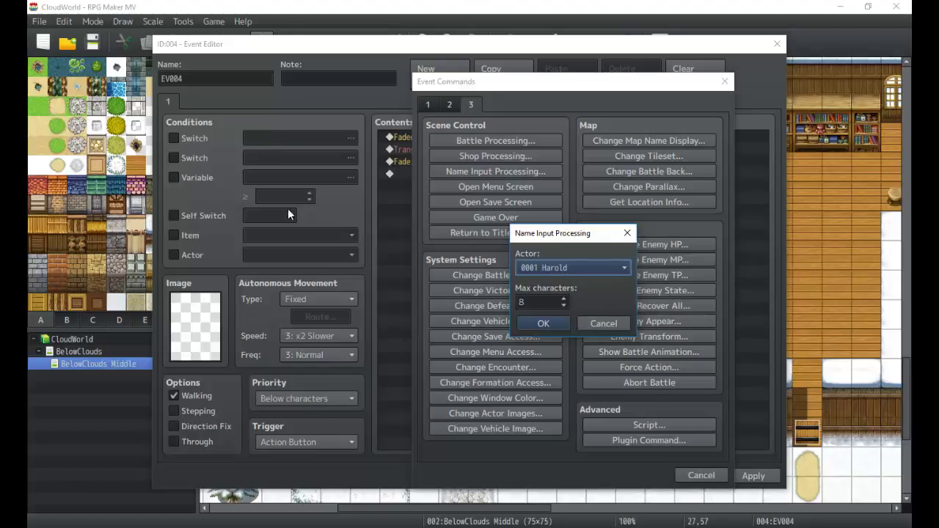
pyautogui.click(596, 323)
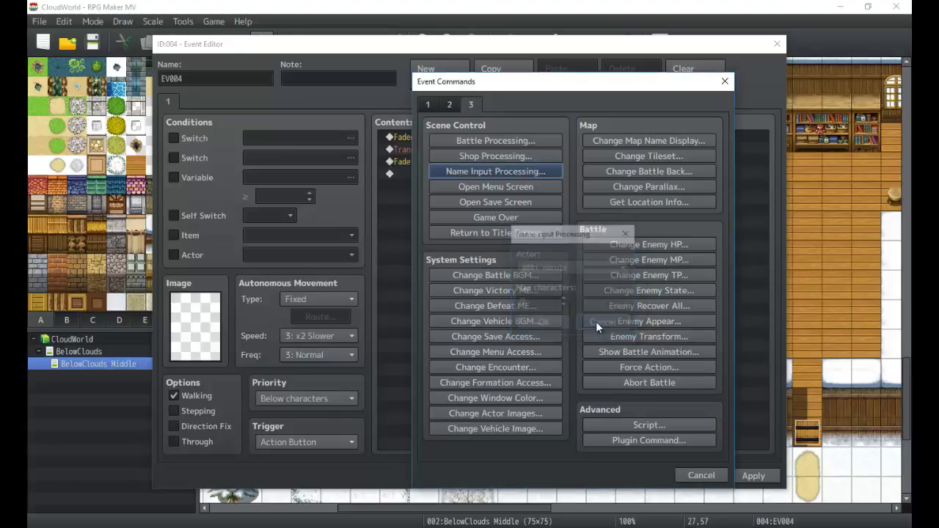
pyautogui.click(504, 187)
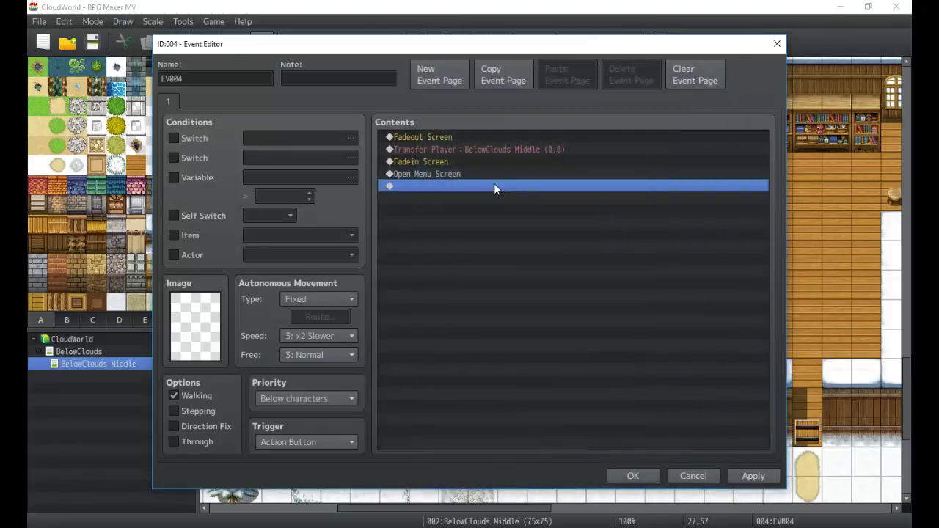
# Delete the Open Menu Screen command and reopen Event Commands, ending on page 3
pyautogui.press('Delete')
pyautogui.doubleClick(481, 184)
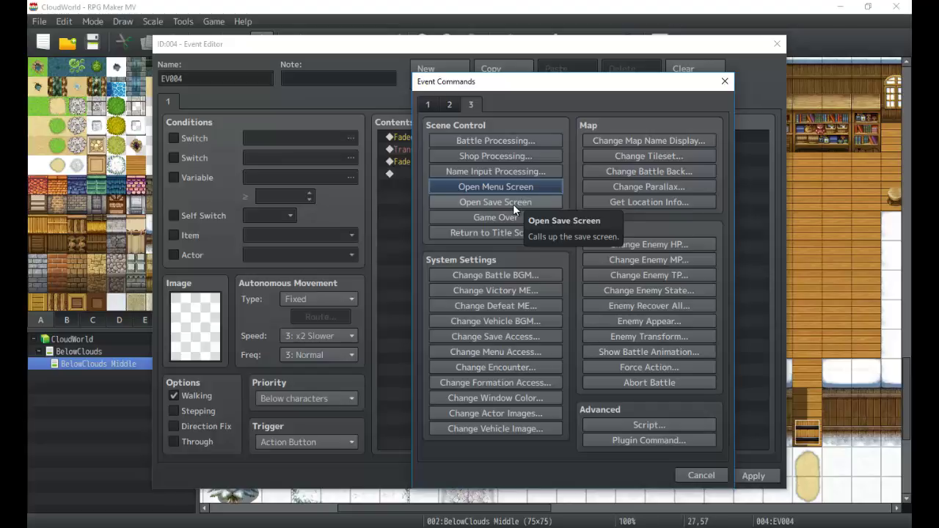
pyautogui.click(450, 108)
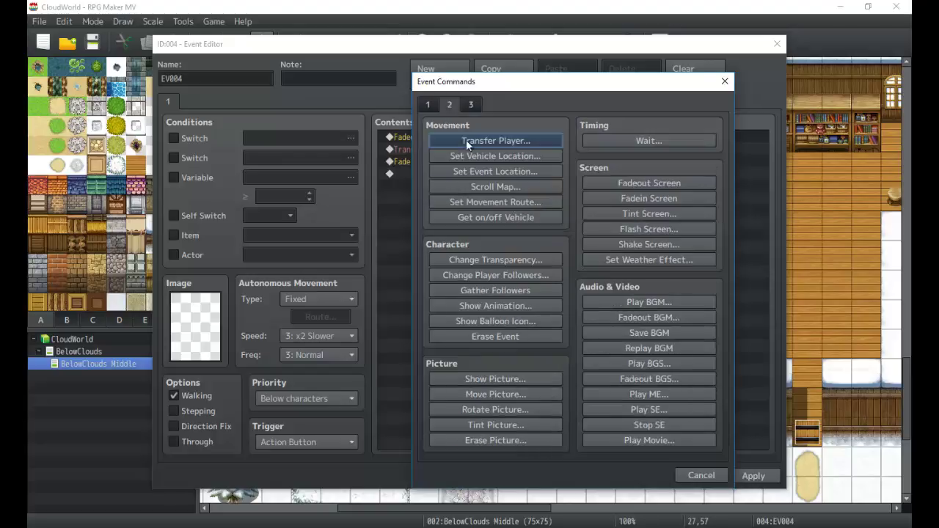
pyautogui.click(471, 106)
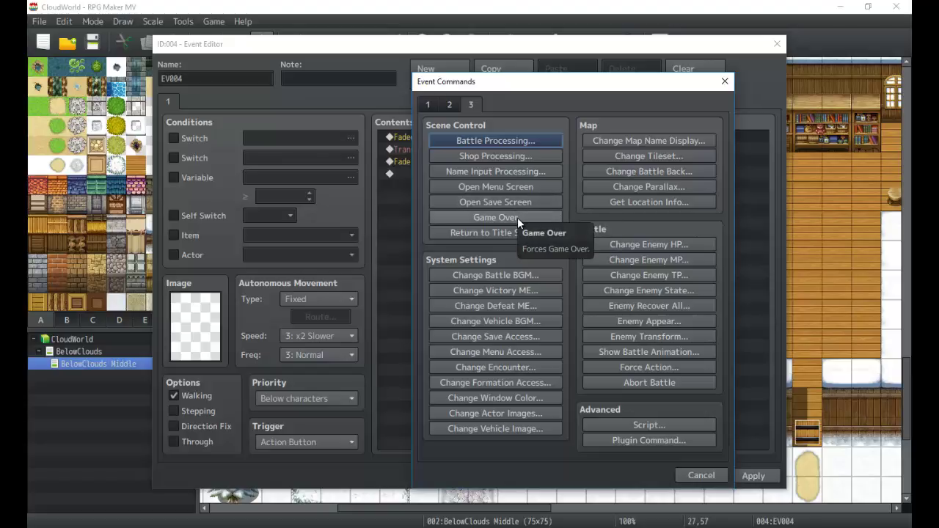
pyautogui.click(515, 217)
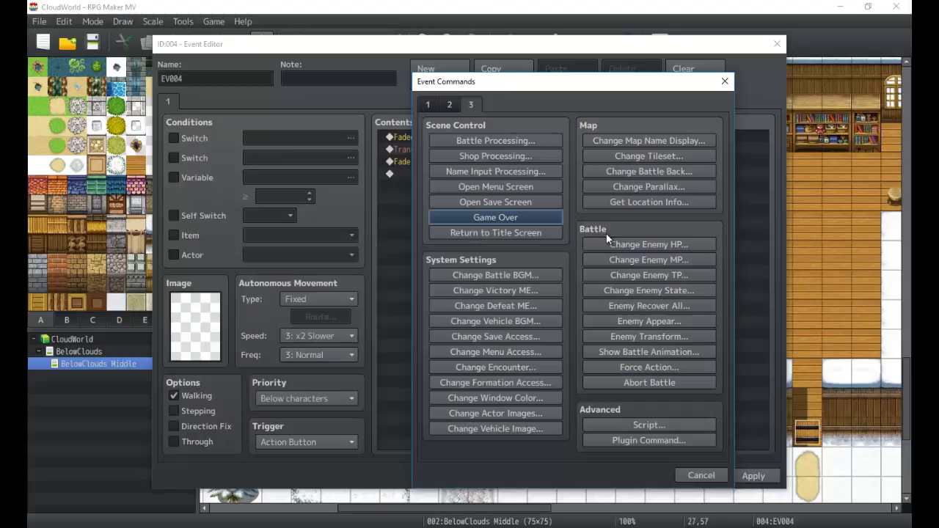
# Close Event Commands and EV004's editor, discarding changes, then dismiss the Tools menu
pyautogui.click(725, 82)
pyautogui.click(777, 44)
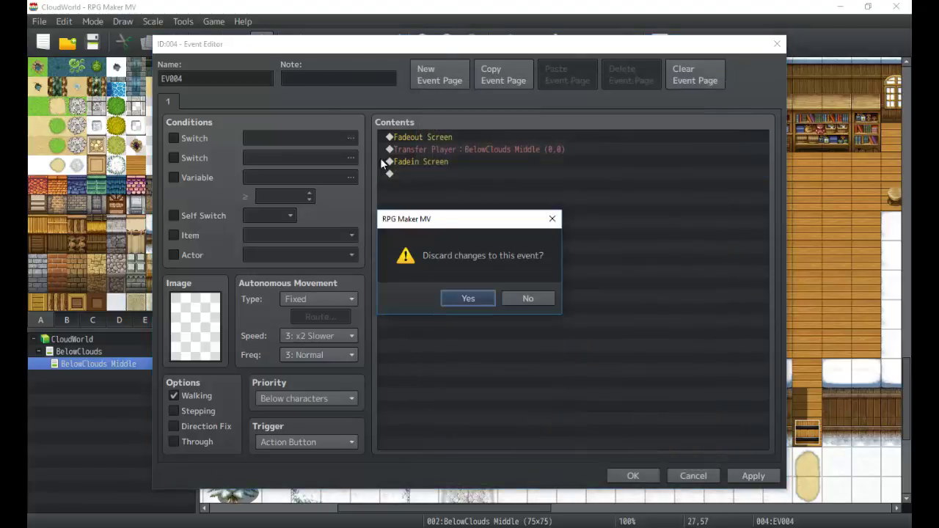
pyautogui.click(468, 298)
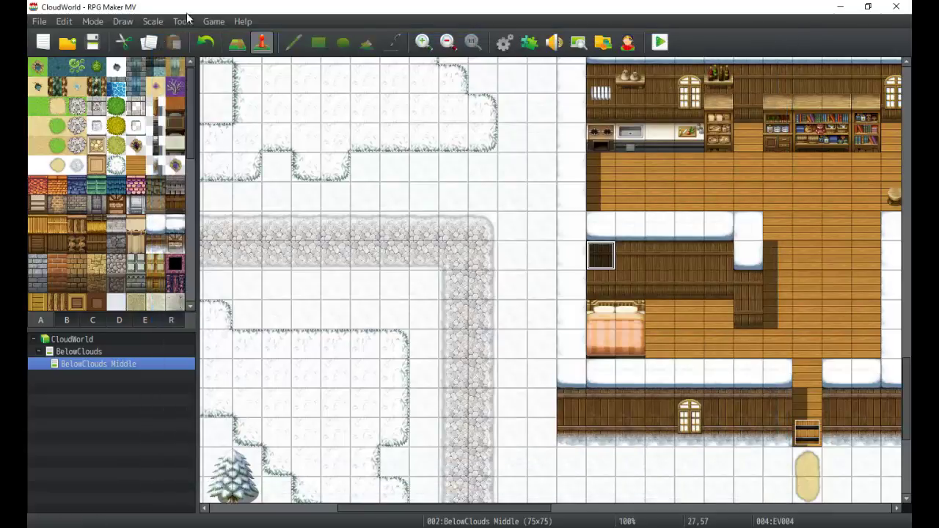
pyautogui.click(183, 21)
pyautogui.moveTo(217, 27)
pyautogui.moveTo(184, 22)
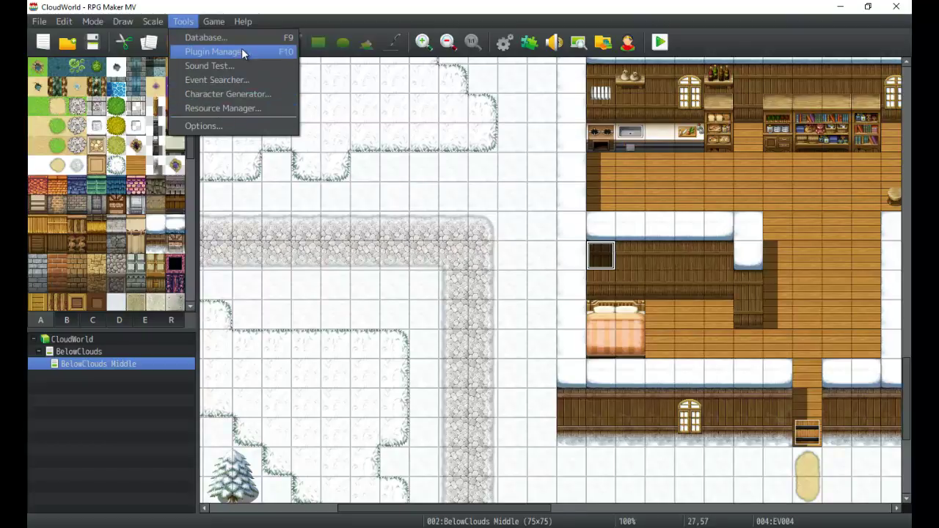
pyautogui.click(519, 232)
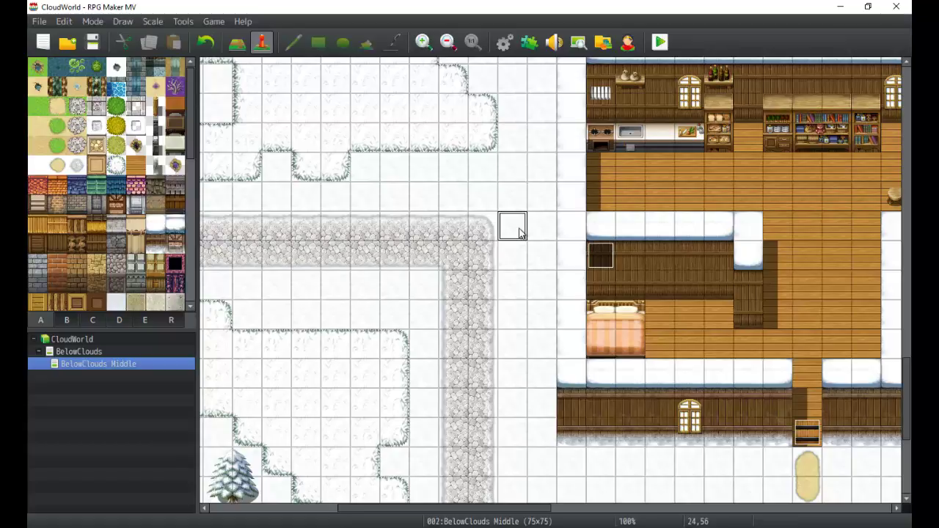